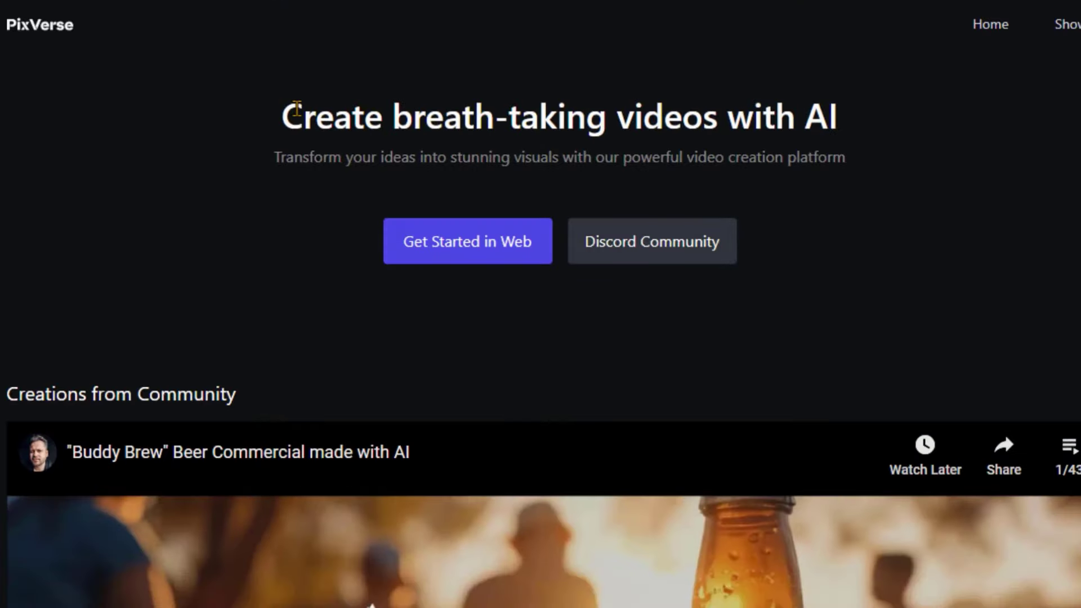
# Look over the PixVerse homepage headline and the example videos with their captions.
pyautogui.moveTo(284, 113); pyautogui.dragTo(842, 121)
pyautogui.click(842, 124)
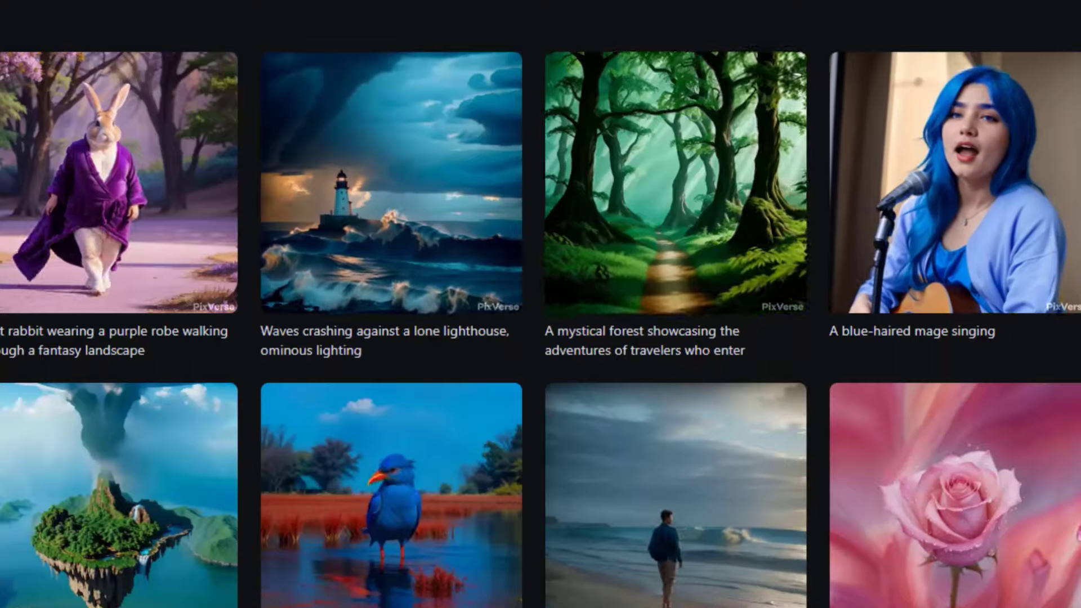
pyautogui.scroll(-8, 540, 304)
pyautogui.scroll(-5, 540, 304)
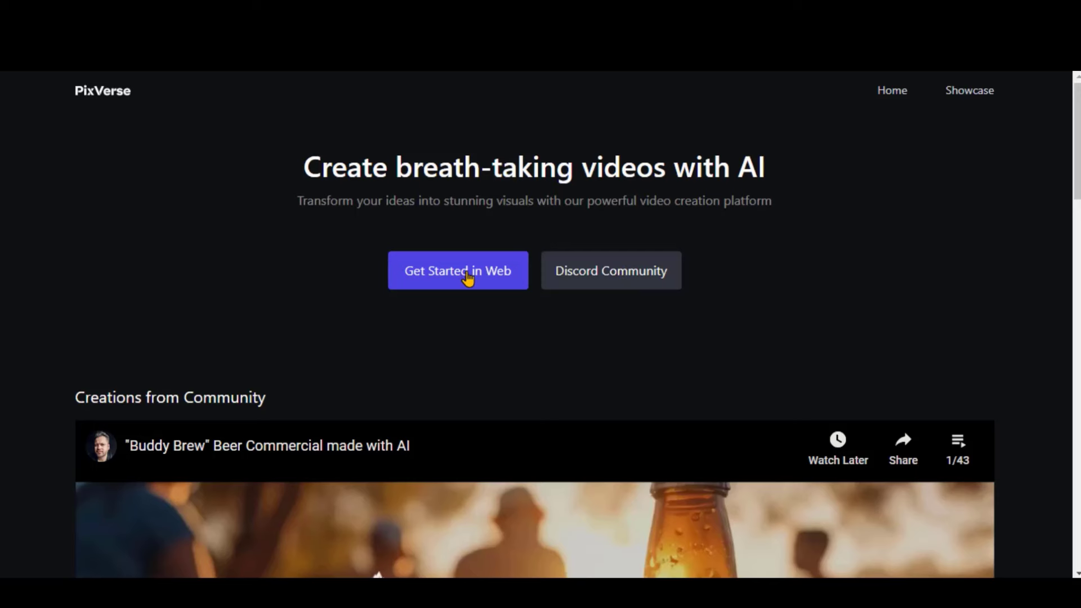
# Open the web version of PixVerse and look over the login options.
pyautogui.click(470, 278)
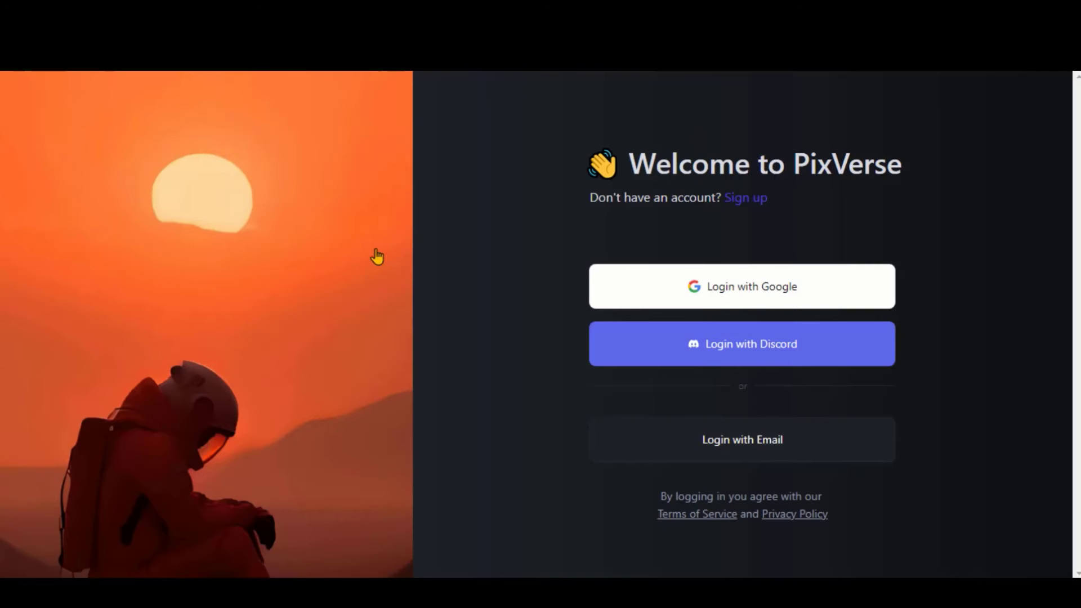
pyautogui.moveTo(586, 169); pyautogui.dragTo(817, 197)
pyautogui.click(788, 237)
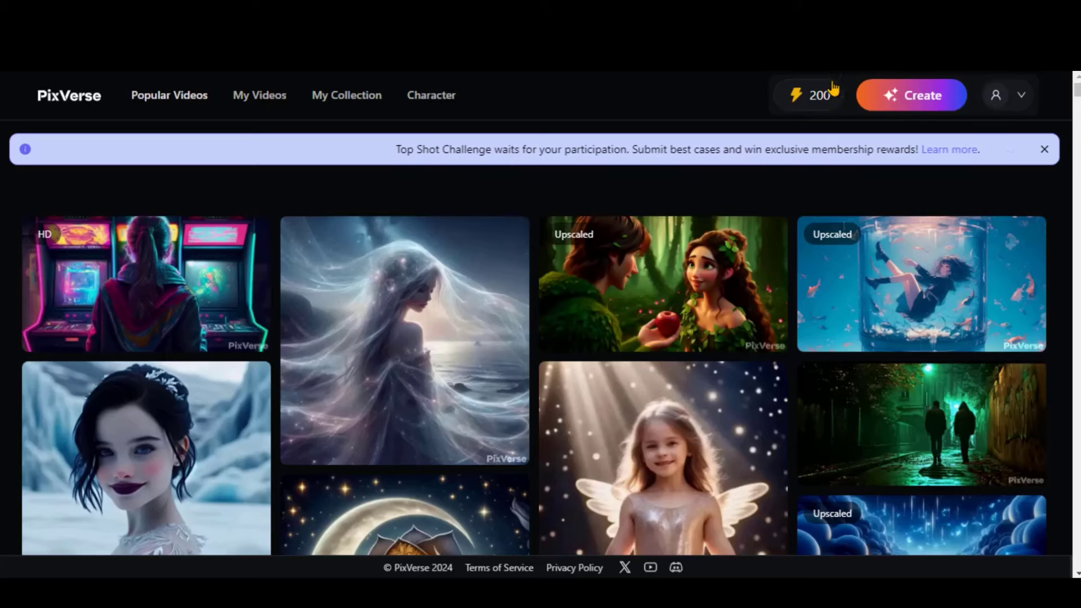
# Open the credits page and review the current plan's credits and the features of the Basic, Standard and Unlimited Beta plans.
pyautogui.click(813, 103)
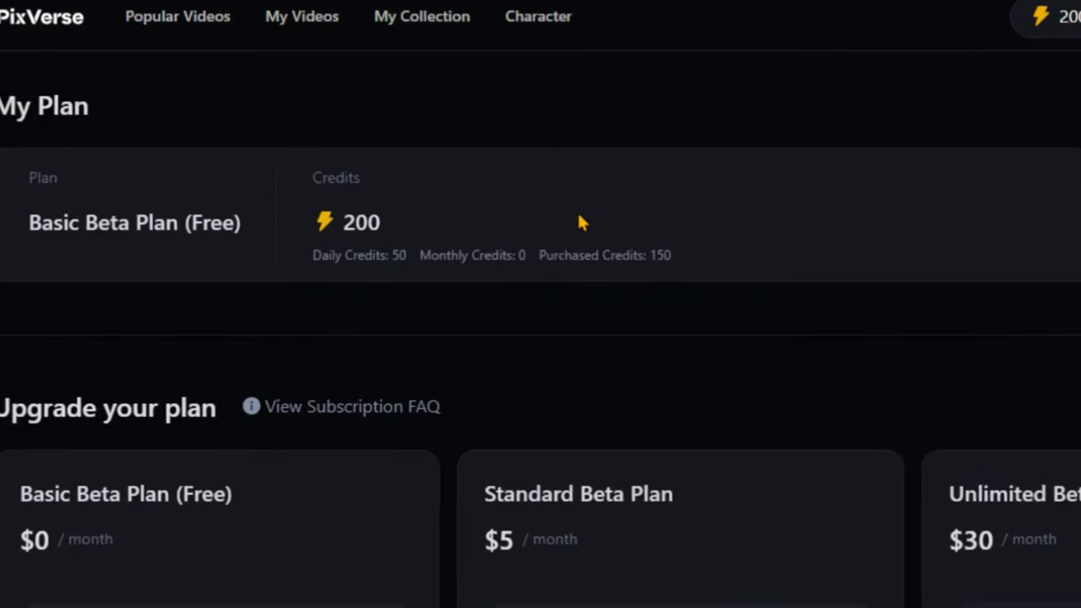
pyautogui.moveTo(311, 255); pyautogui.dragTo(679, 256)
pyautogui.moveTo(608, 254); pyautogui.dragTo(275, 251)
pyautogui.click(1, 300)
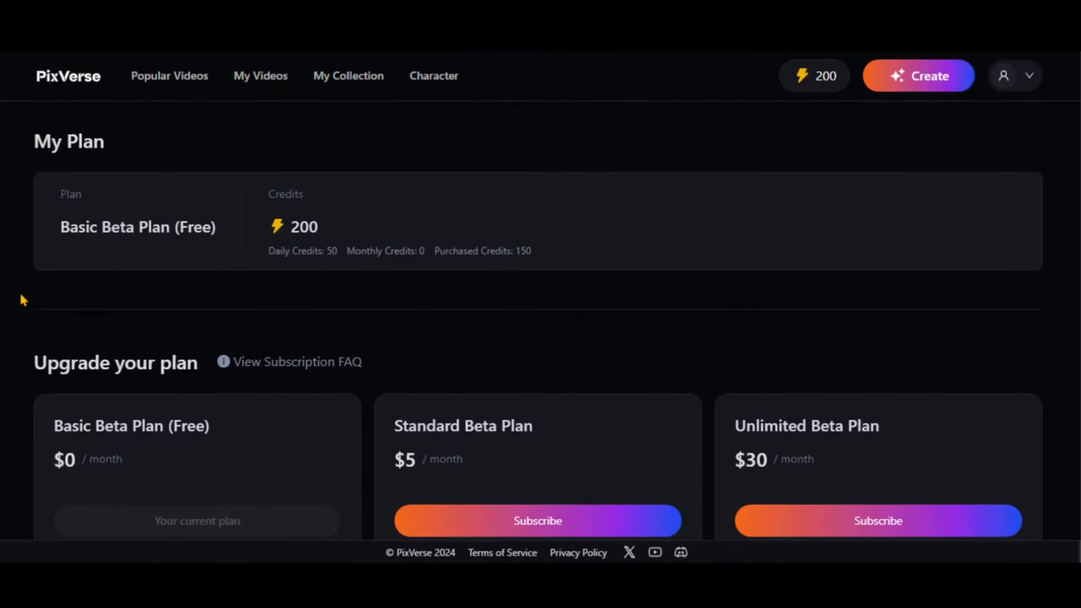
pyautogui.scroll(-5, 2, 295)
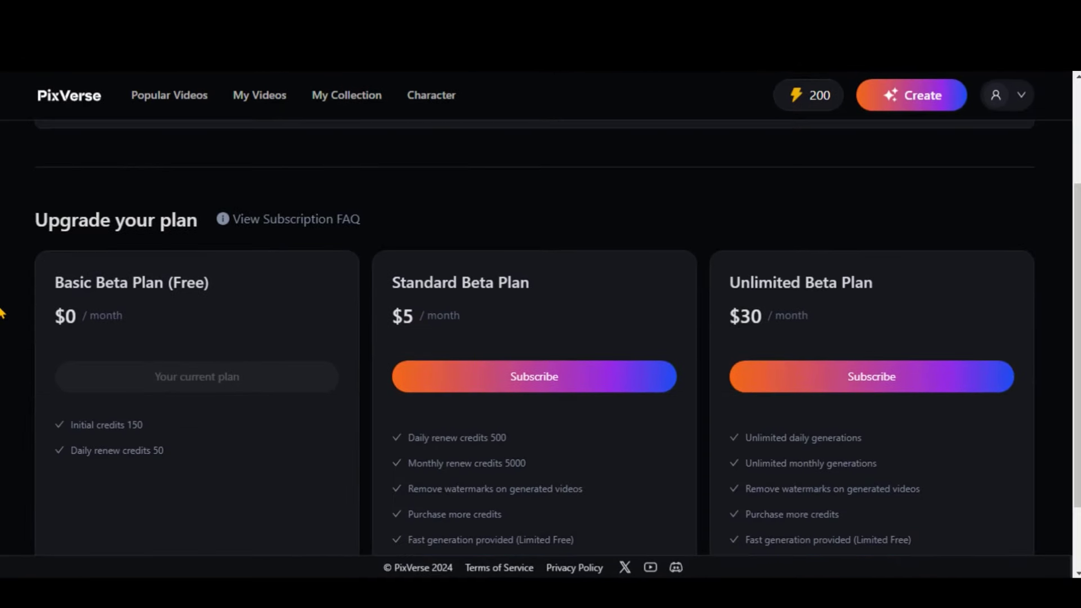
pyautogui.moveTo(174, 375); pyautogui.dragTo(55, 369)
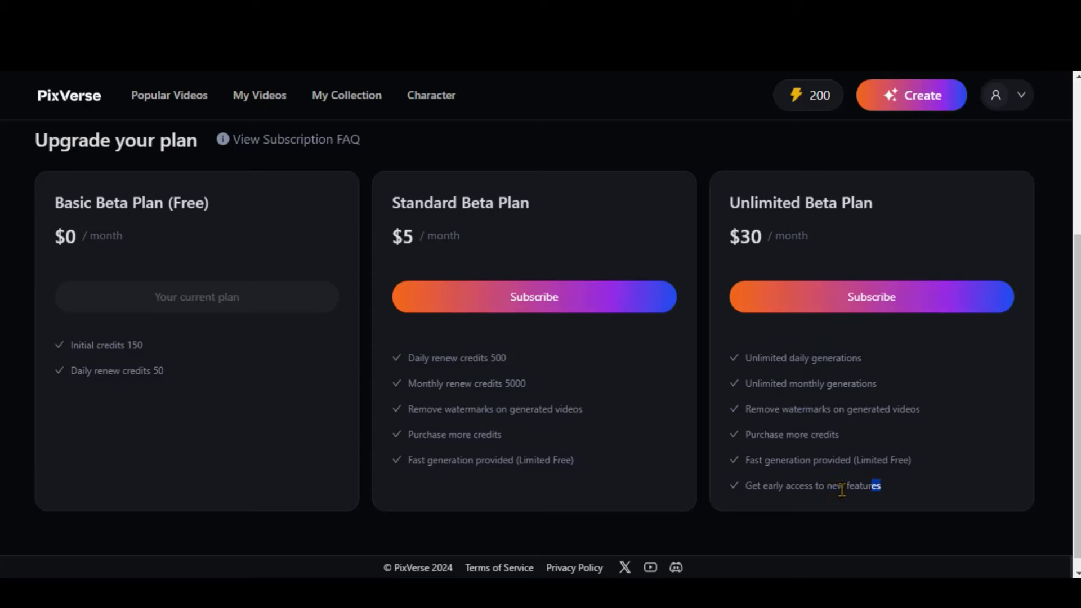
pyautogui.moveTo(863, 496); pyautogui.dragTo(745, 376)
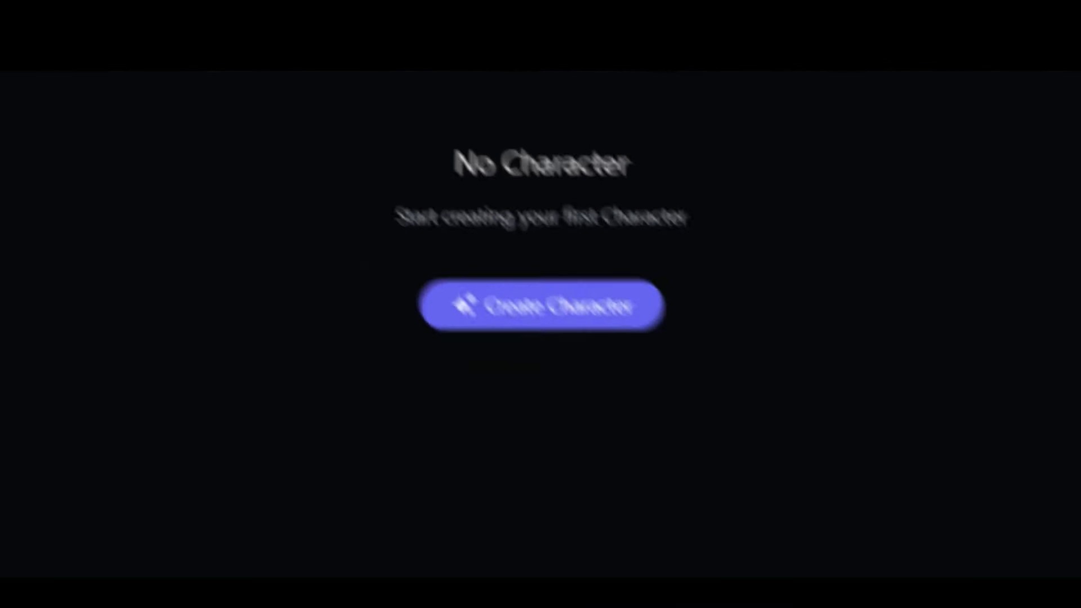
# Open the video creation page and review the text-to-video prompt, style and aspect ratio options.
pyautogui.click(914, 100)
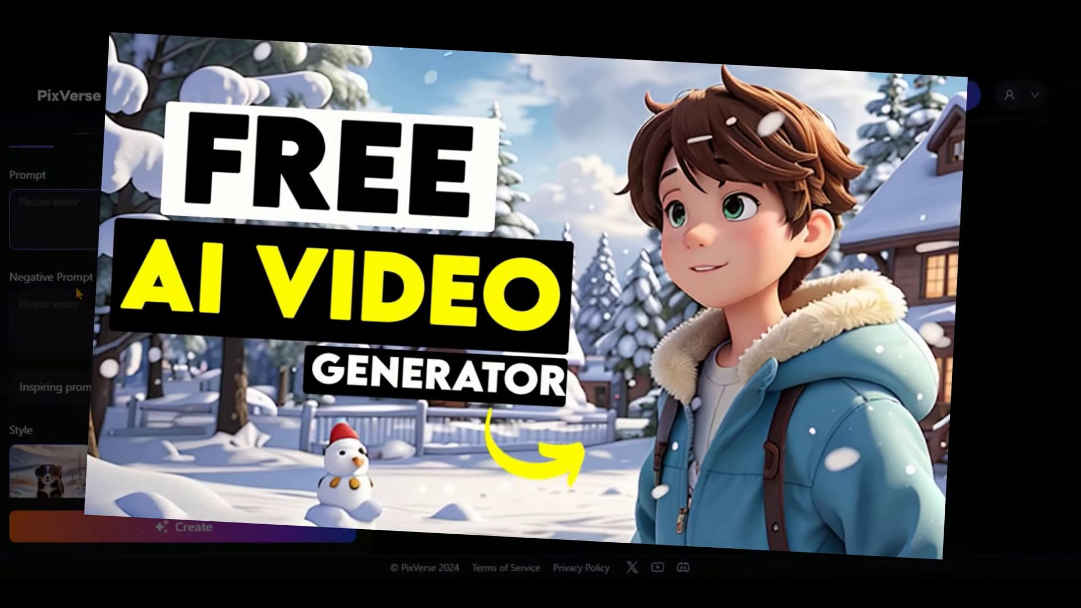
pyautogui.scroll(-5, 75, 284)
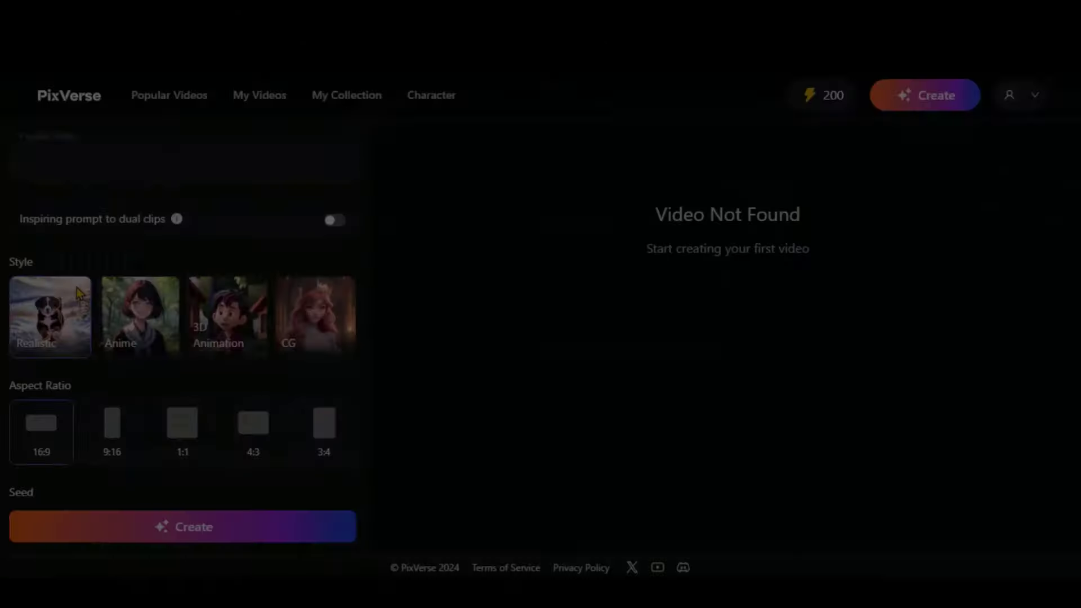
pyautogui.scroll(5, 77, 288)
# Switch the creation mode to image-to-video, review its prompt and camera motion settings, and open the image upload.
pyautogui.click(90, 148)
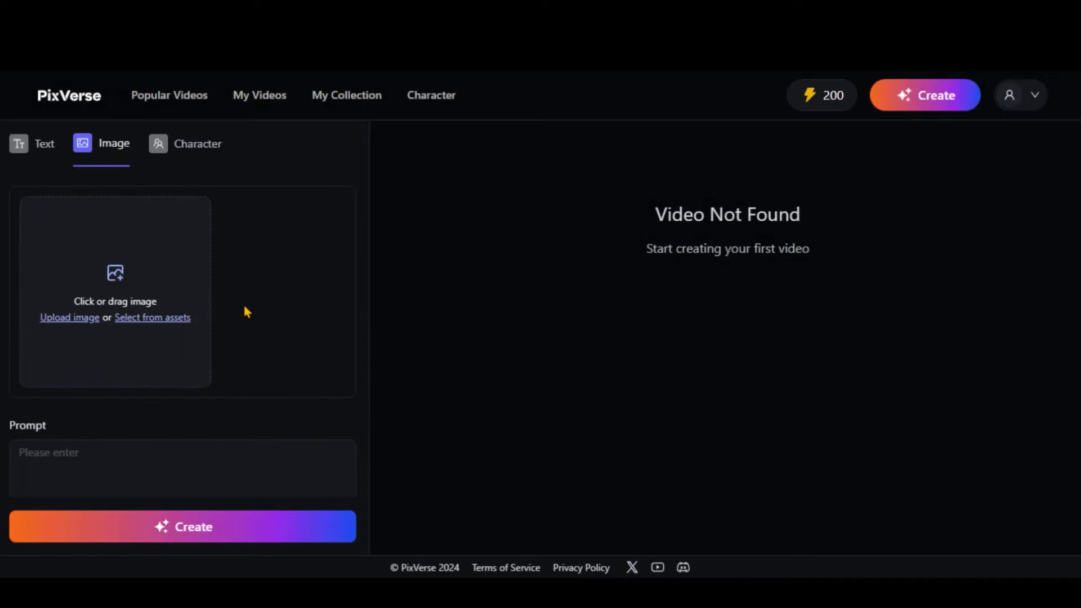
pyautogui.scroll(-4, 242, 304)
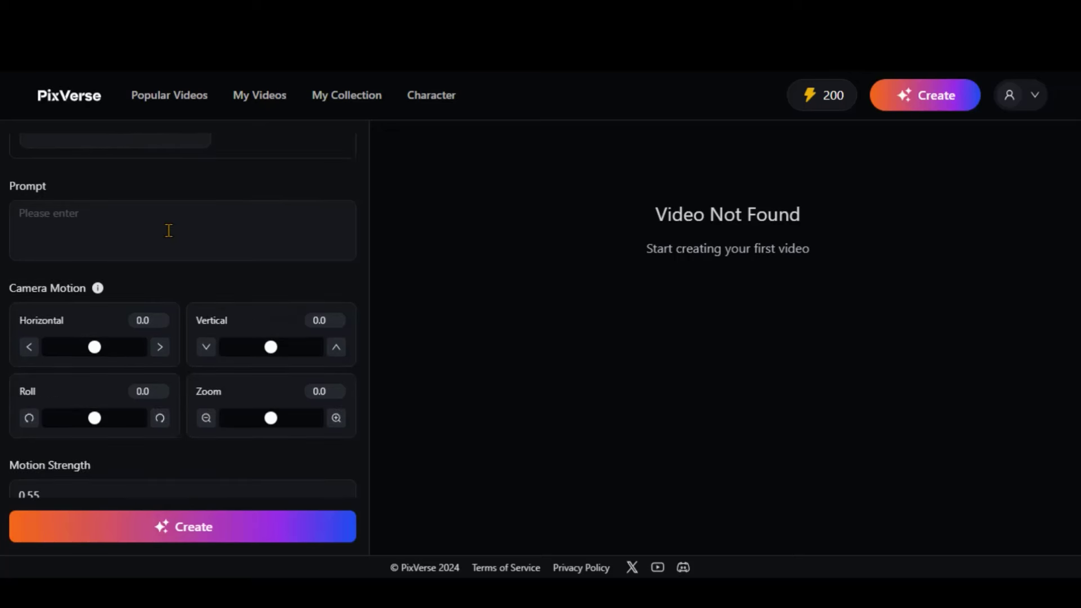
pyautogui.scroll(5, 169, 230)
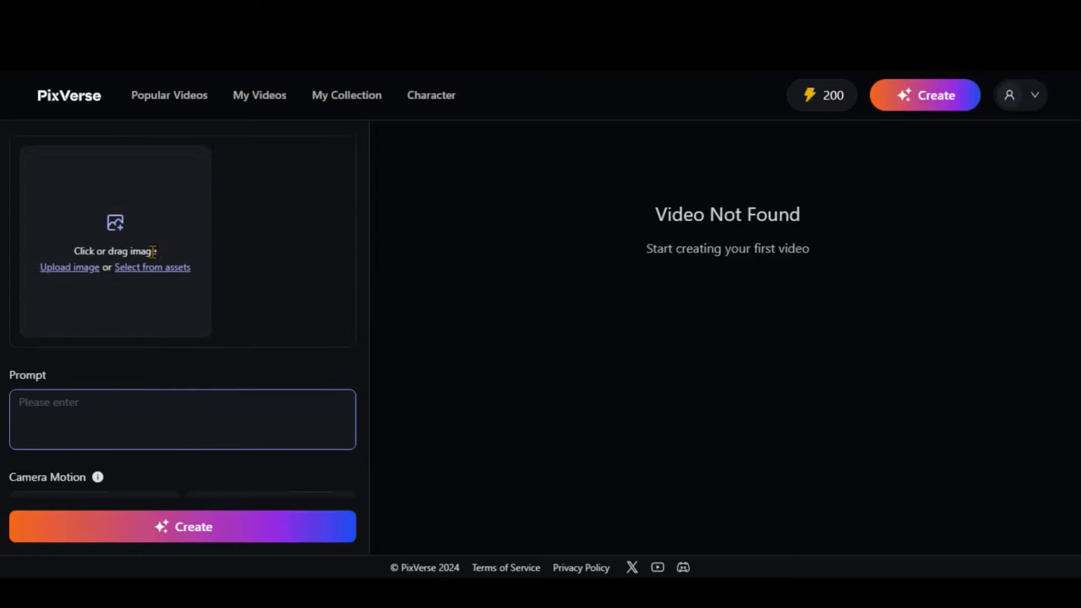
pyautogui.click(128, 315)
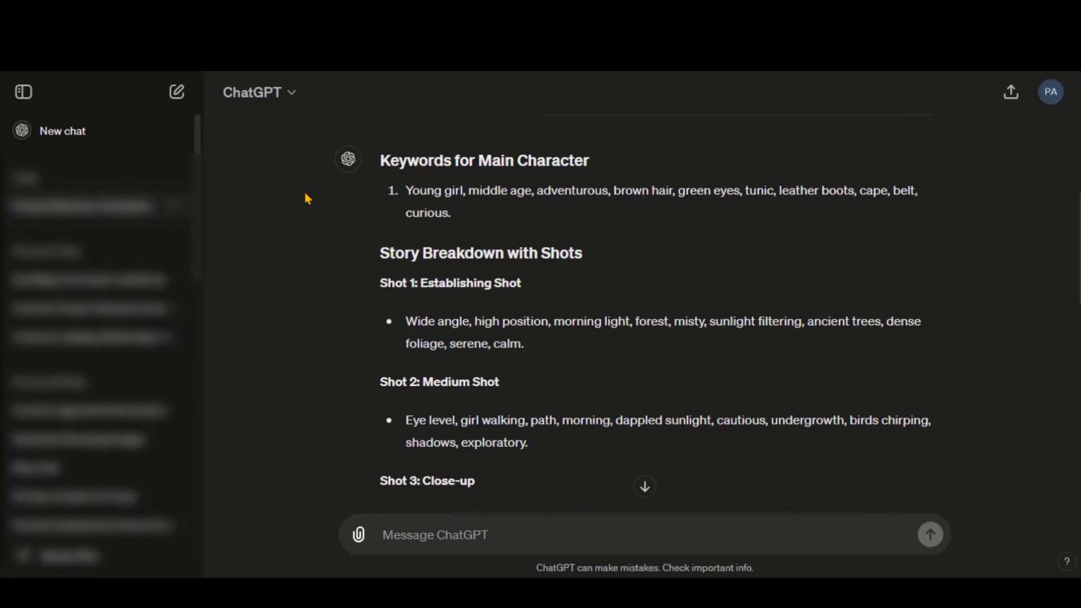
# In ChatGPT, review the film producer prompt with its story idea, character keyword request and shot structure instructions.
pyautogui.scroll(10, 337, 214)
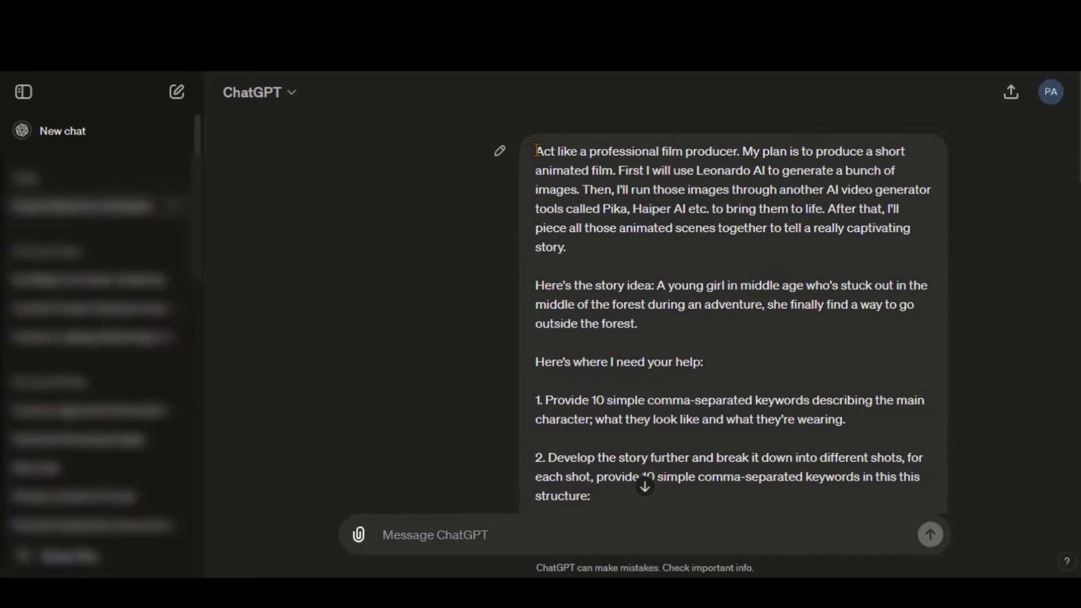
pyautogui.moveTo(536, 151); pyautogui.dragTo(566, 248)
pyautogui.click(685, 282)
pyautogui.moveTo(656, 285); pyautogui.dragTo(714, 324)
pyautogui.click(711, 318)
pyautogui.scroll(-3, 709, 316)
pyautogui.moveTo(545, 240); pyautogui.dragTo(810, 409)
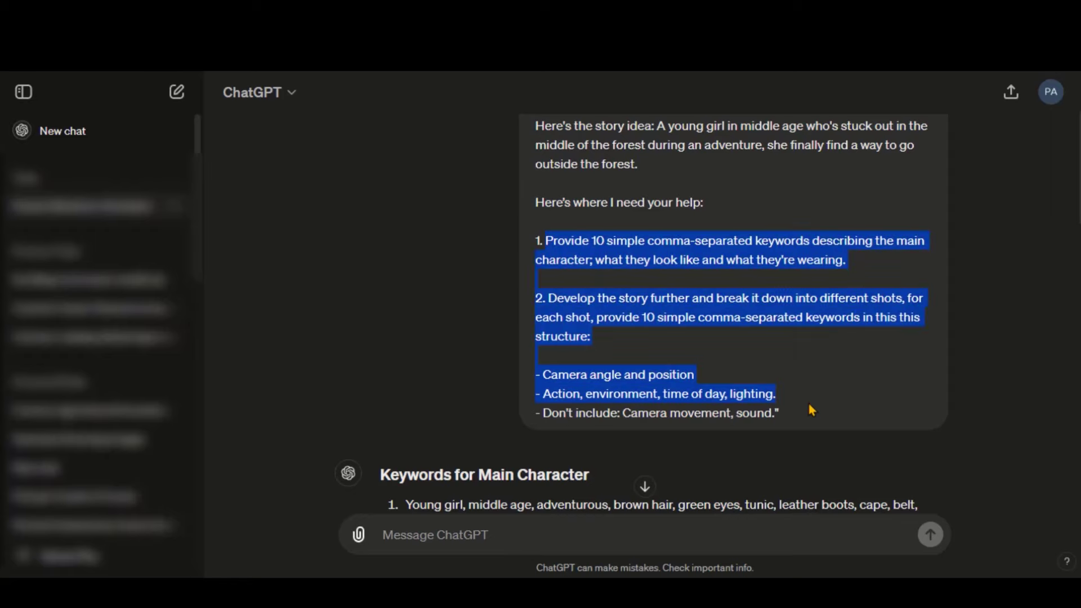
pyautogui.click(810, 409)
# Read through ChatGPT's story breakdown and the keywords listed for each shot.
pyautogui.scroll(-7, 476, 256)
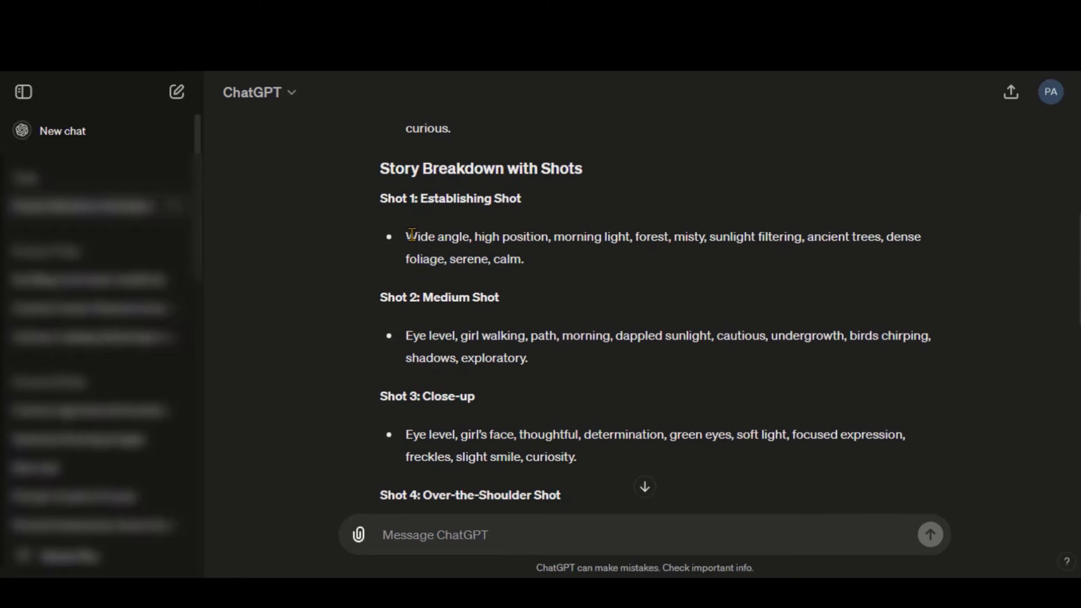
pyautogui.scroll(-9, 535, 278)
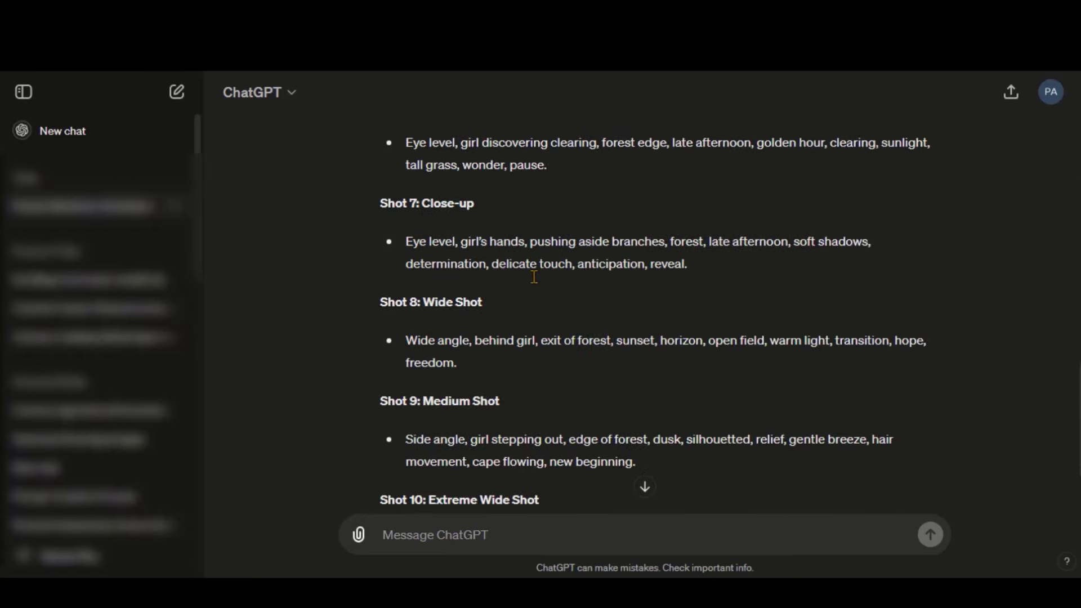
pyautogui.scroll(-3, 534, 278)
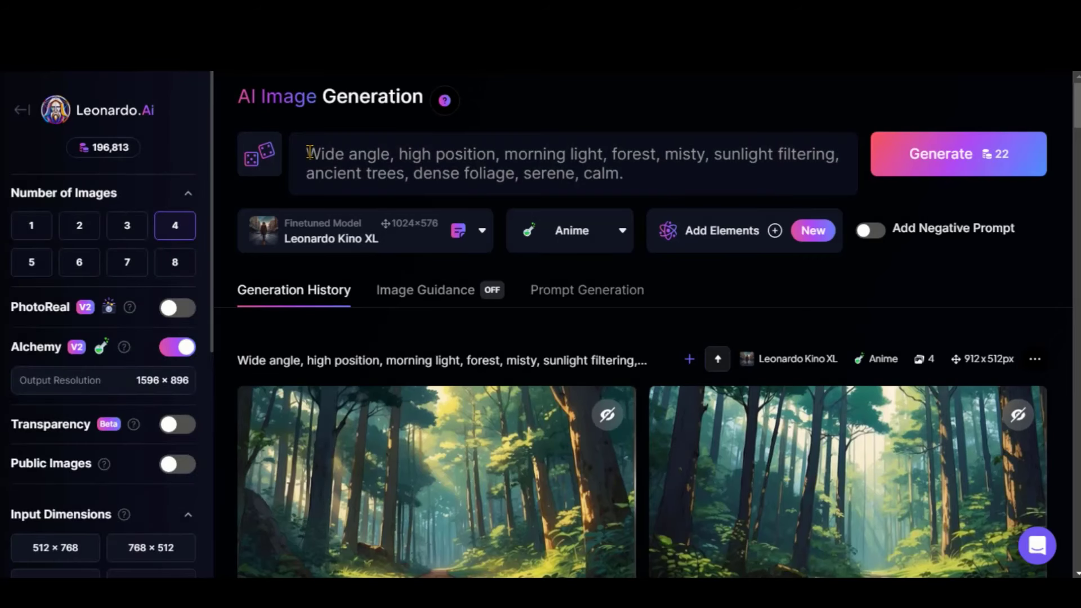
# In Leonardo.Ai, review the establishing shot's prompt, the finetuned model choices, the input dimensions and the advanced settings.
pyautogui.moveTo(309, 152); pyautogui.dragTo(631, 174)
pyautogui.click(646, 166)
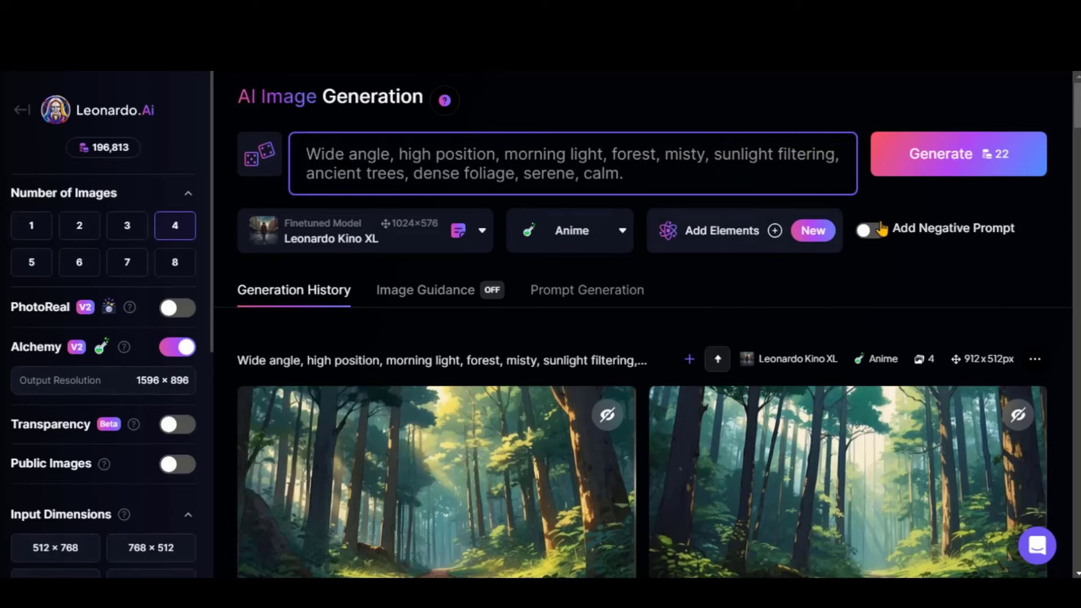
pyautogui.scroll(-3, 797, 304)
pyautogui.scroll(3, 729, 290)
pyautogui.click(396, 248)
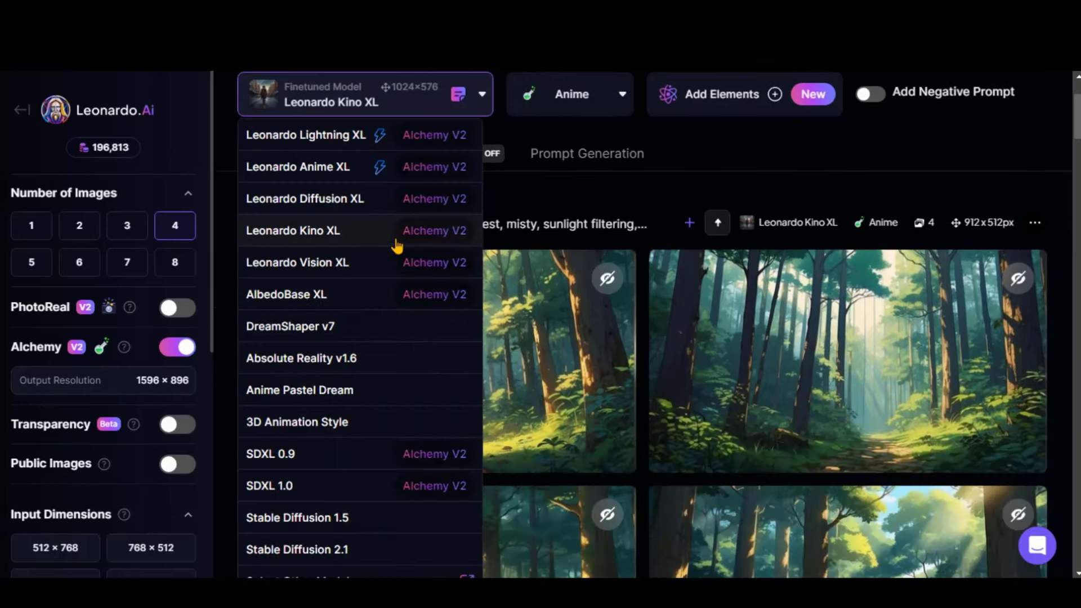
pyautogui.click(576, 189)
pyautogui.scroll(-7, 141, 340)
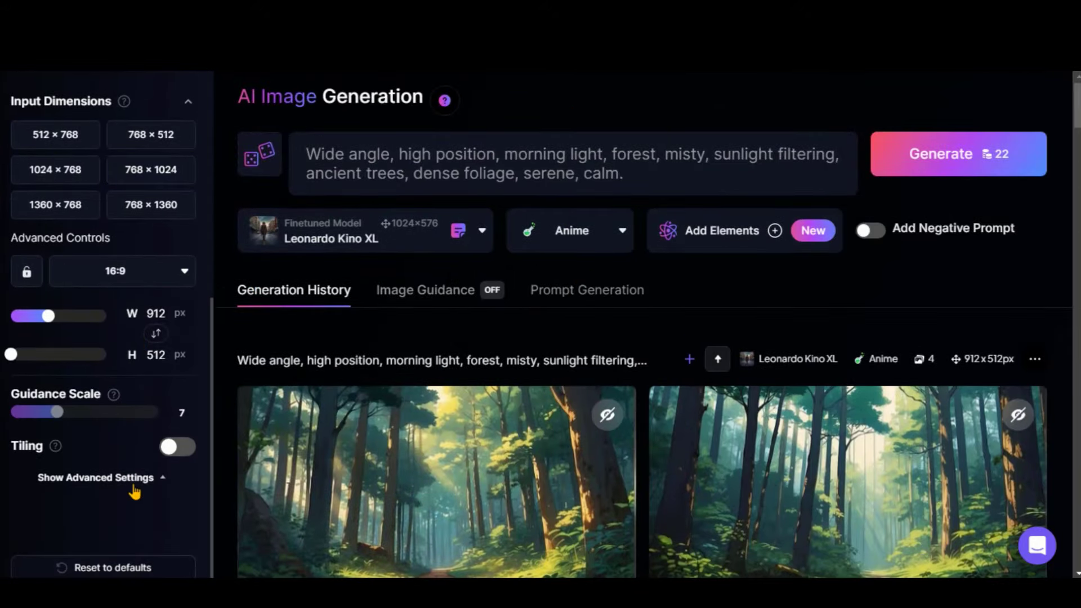
pyautogui.click(133, 478)
pyautogui.scroll(-5, 133, 478)
# Browse the generation history to examine the anime images of the girl created for the story shots.
pyautogui.scroll(-10, 584, 337)
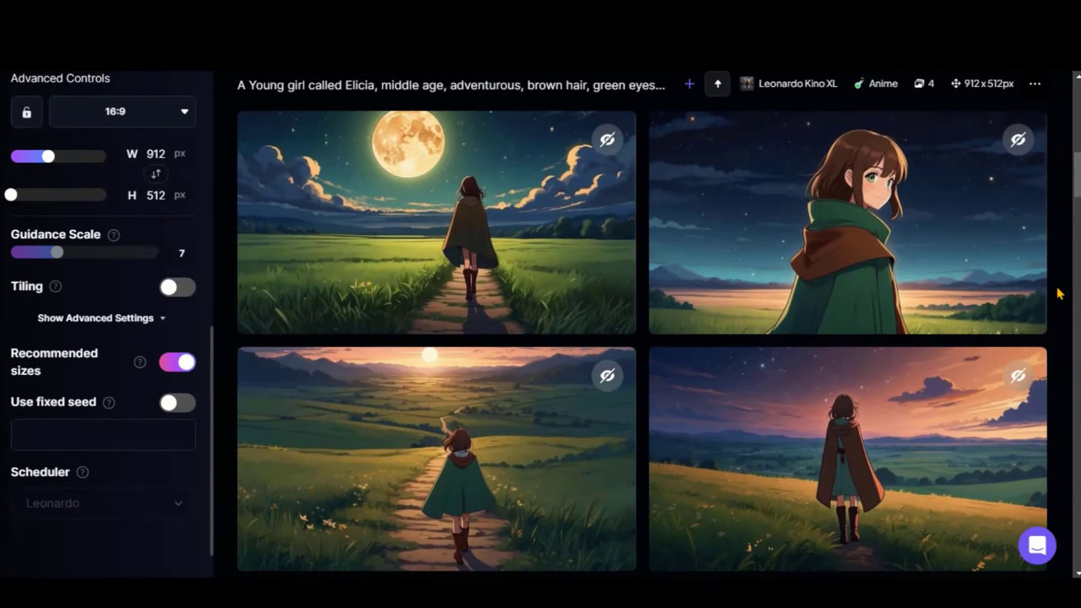
pyautogui.scroll(-8, 1058, 292)
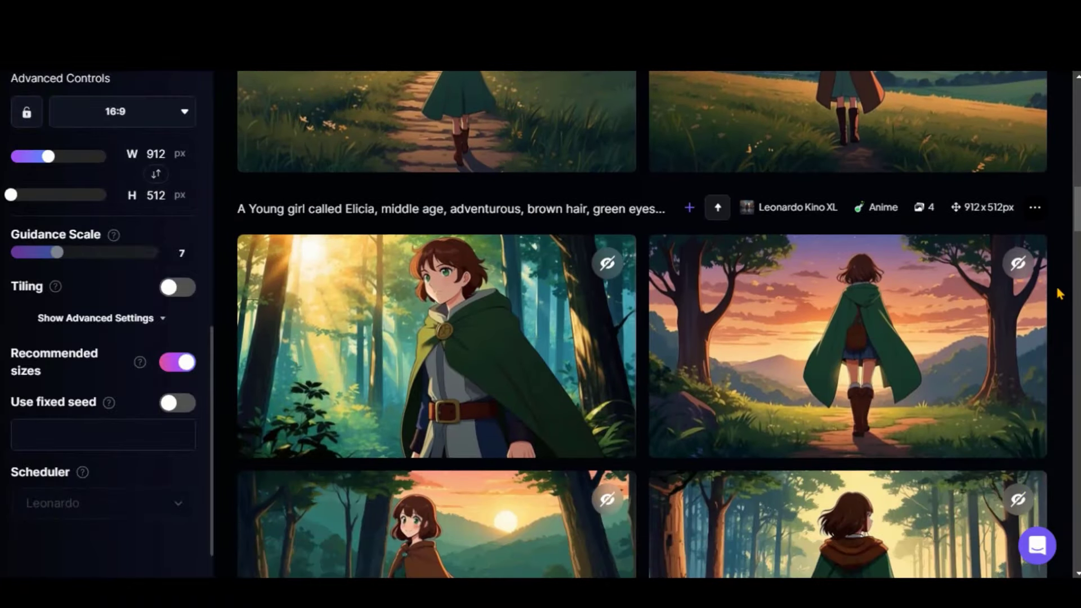
pyautogui.scroll(-5, 1058, 293)
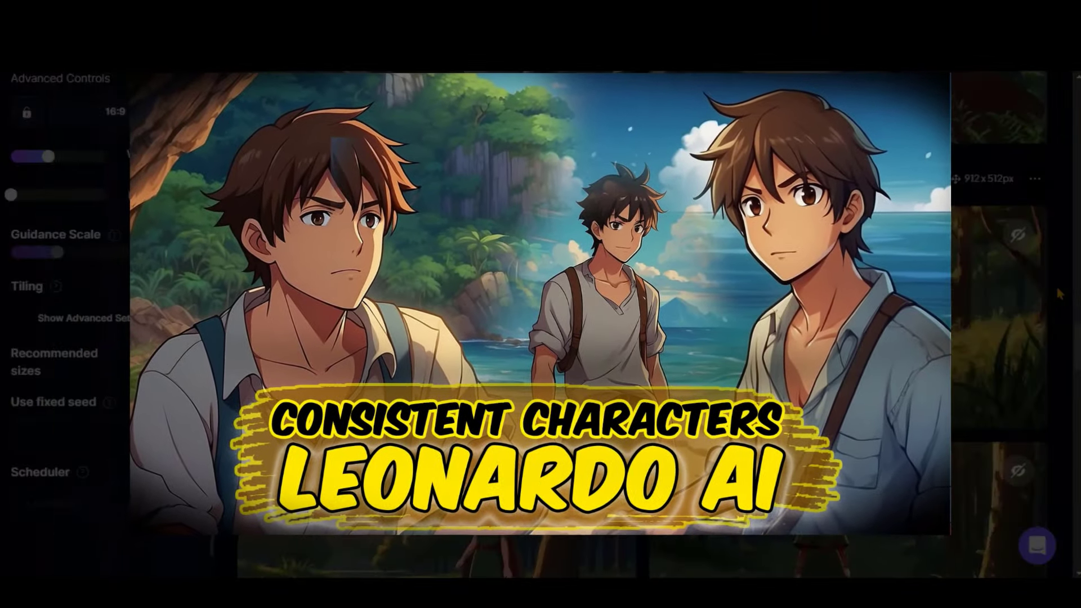
pyautogui.scroll(-4, 1058, 294)
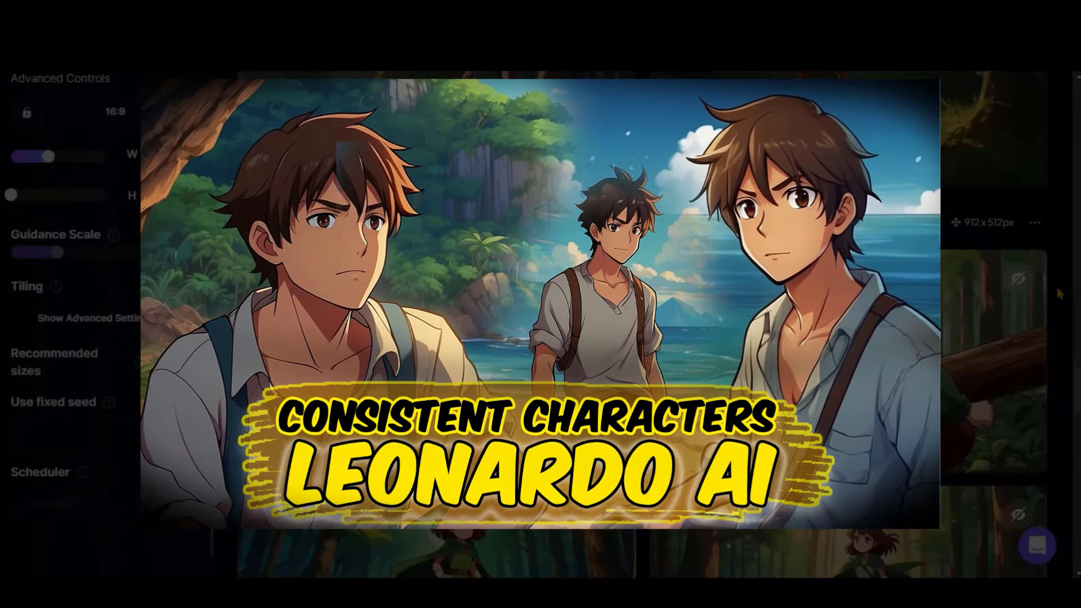
pyautogui.scroll(3, 1058, 292)
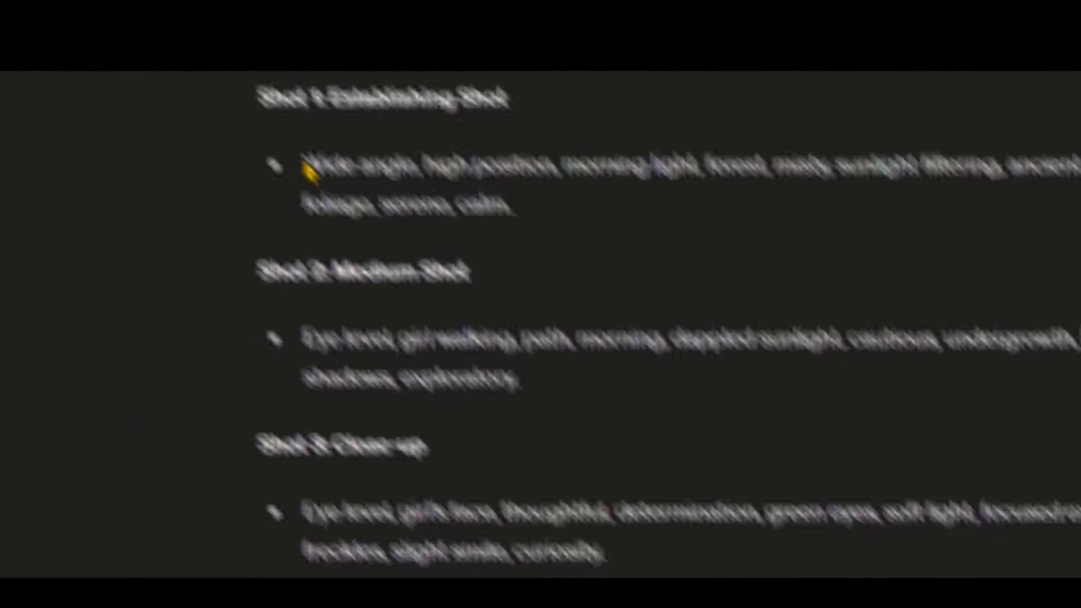
# Copy the Shot 1 establishing shot keywords from ChatGPT and paste them as the prompt for the forest image in PixVerse.
pyautogui.moveTo(406, 225); pyautogui.dragTo(518, 241)
pyautogui.rightClick(480, 241)
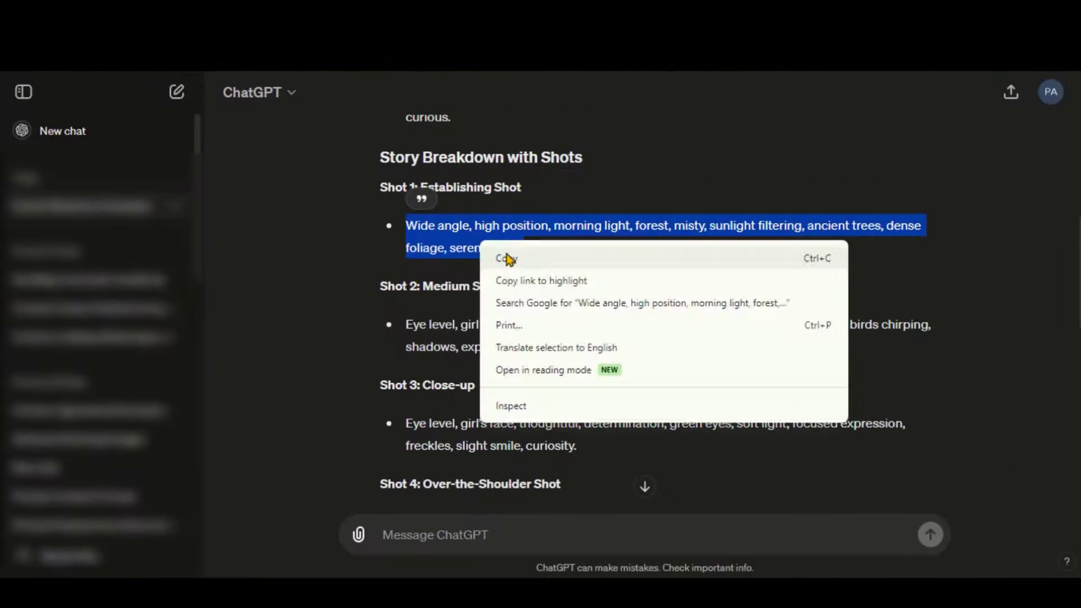
pyautogui.click(510, 259)
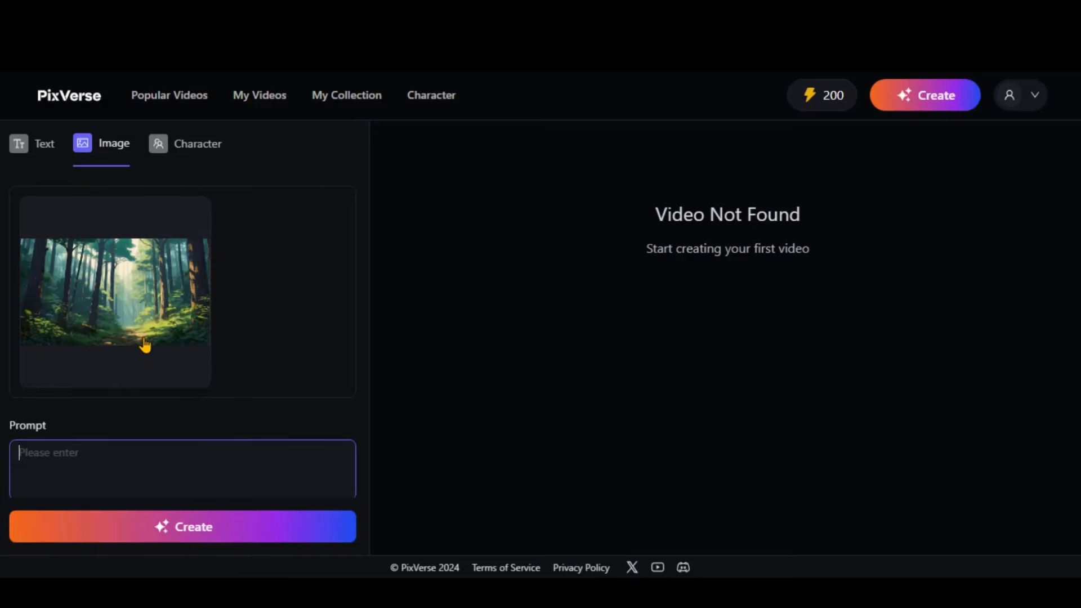
pyautogui.hotkey('ctrl', 'v')
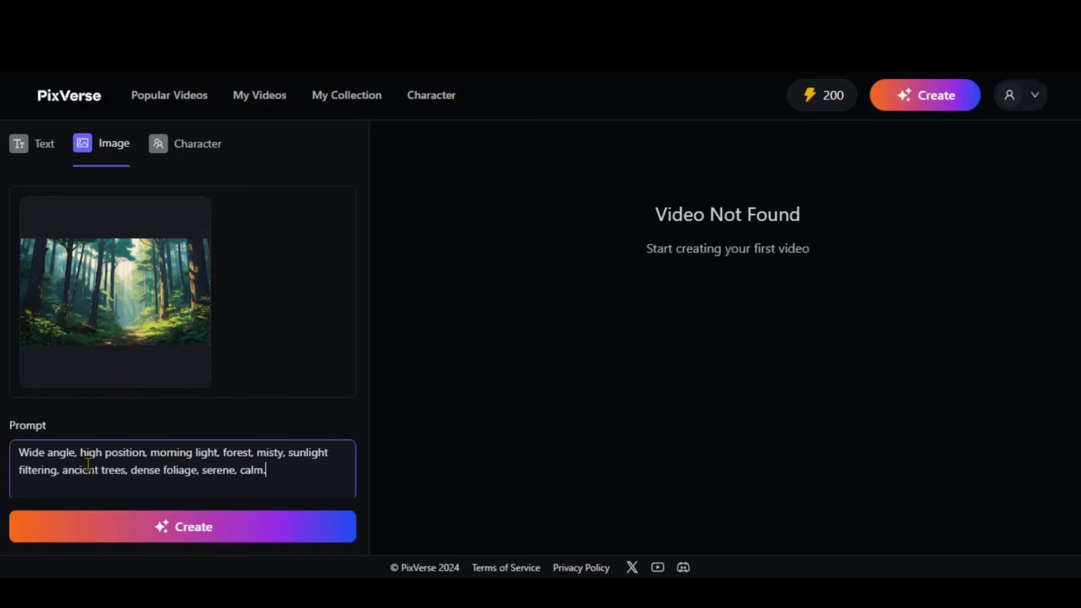
# Set the camera motion zoom to 2.6 and the motion strength to 0.27 for the forest video.
pyautogui.scroll(-5, 293, 443)
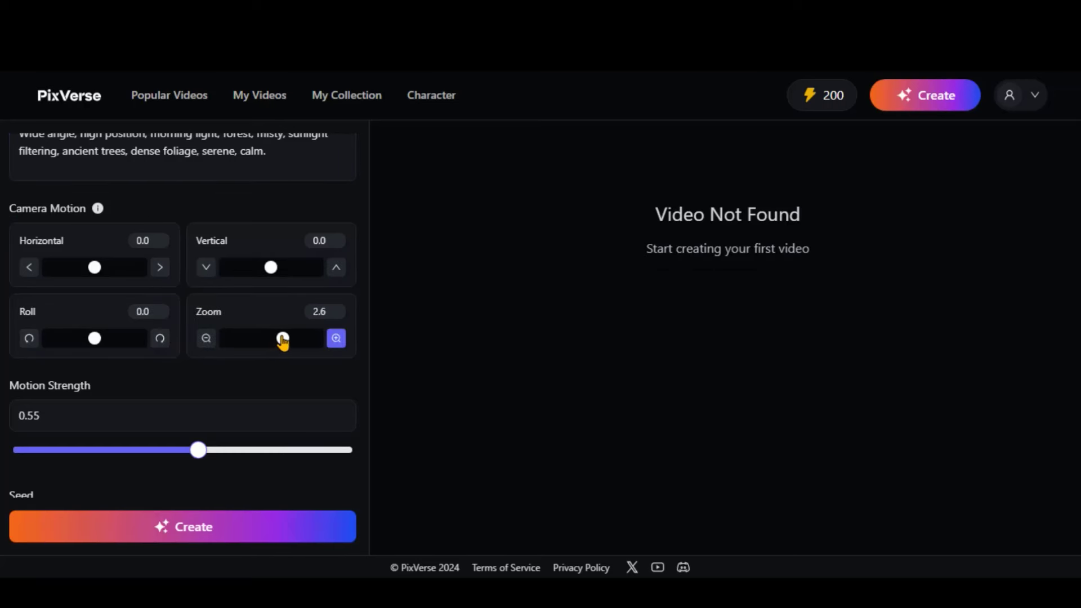
pyautogui.scroll(2, 2, 309)
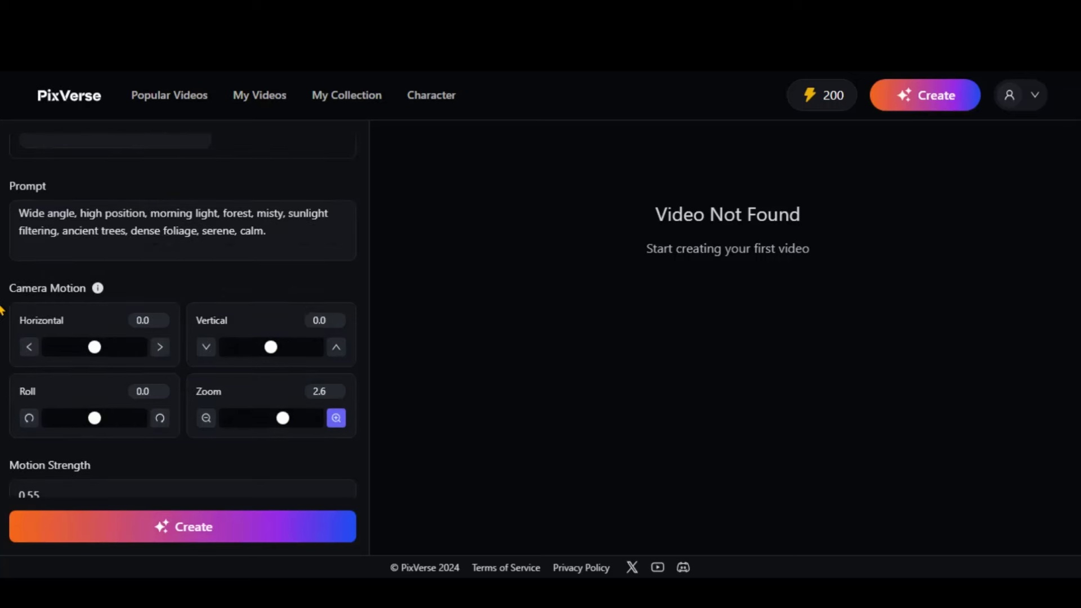
pyautogui.scroll(-4, 140, 459)
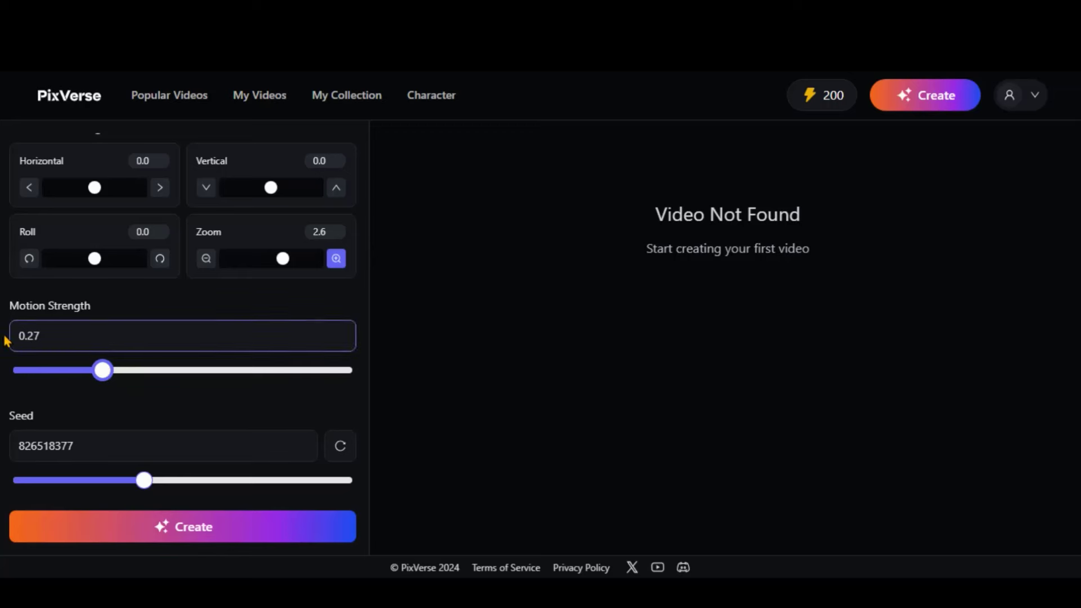
pyautogui.scroll(-2, 89, 394)
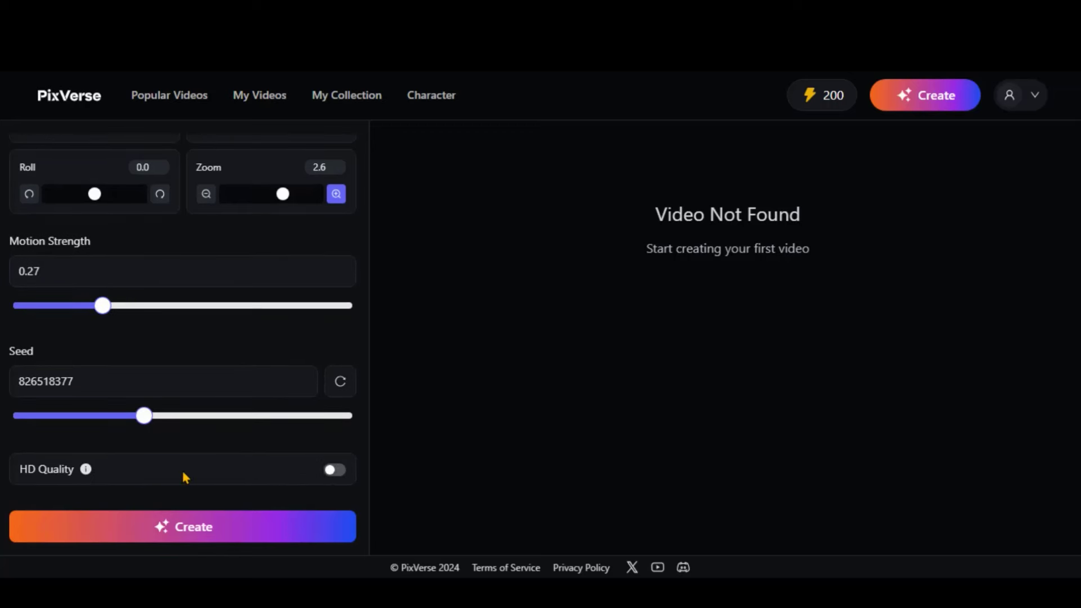
# Generate the forest video with HD quality left off and play the clip full screen.
pyautogui.moveTo(82, 471)
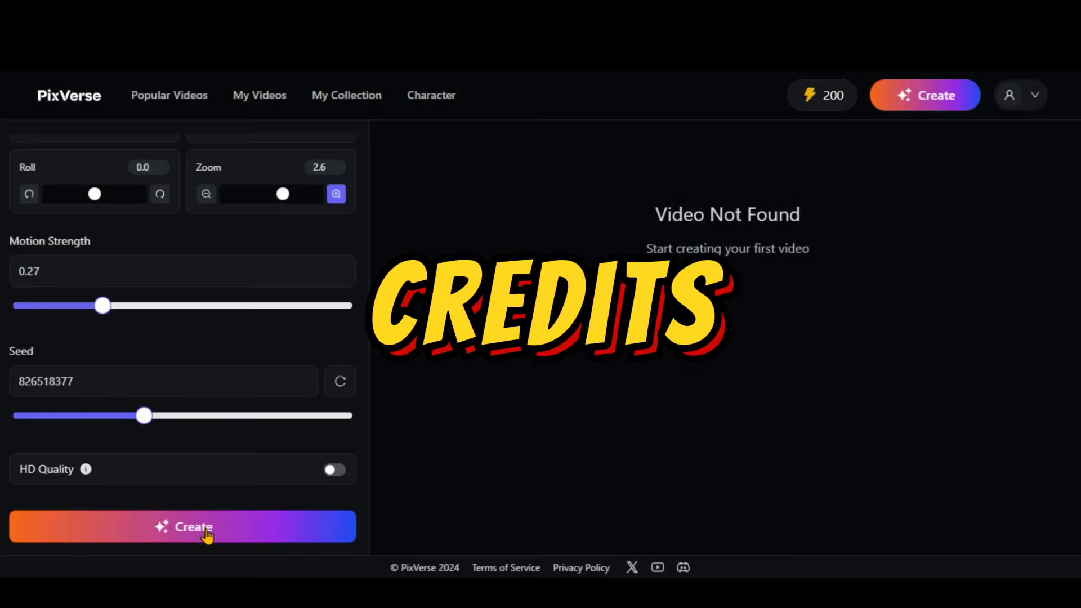
pyautogui.click(205, 531)
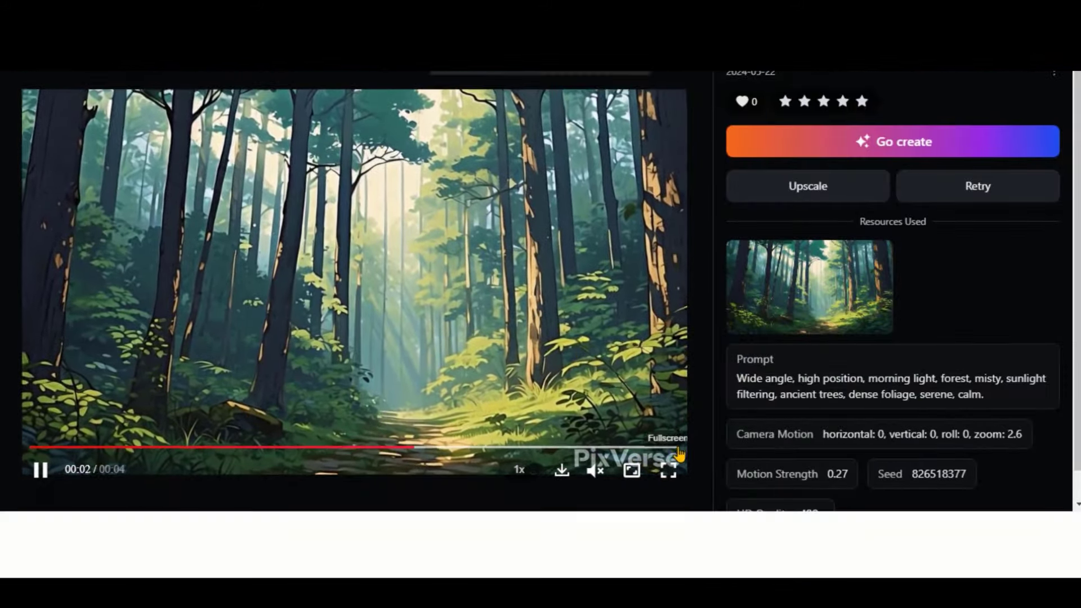
pyautogui.click(669, 467)
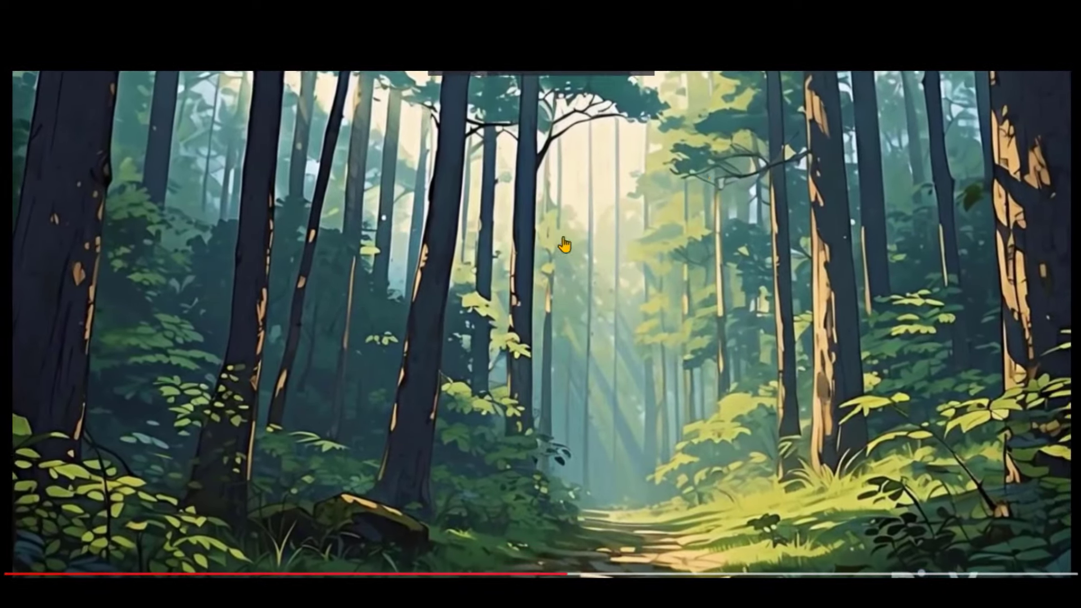
pyautogui.press('Escape')
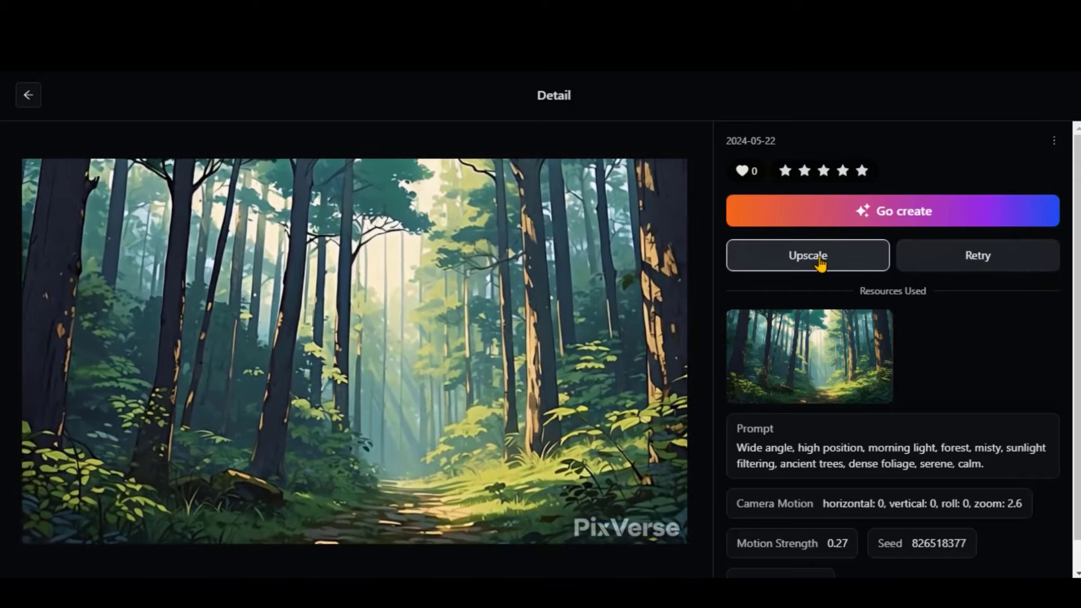
# Upscale the forest video and play the upscaled version full screen.
pyautogui.click(833, 259)
pyautogui.moveTo(411, 101); pyautogui.dragTo(703, 101)
pyautogui.click(585, 140)
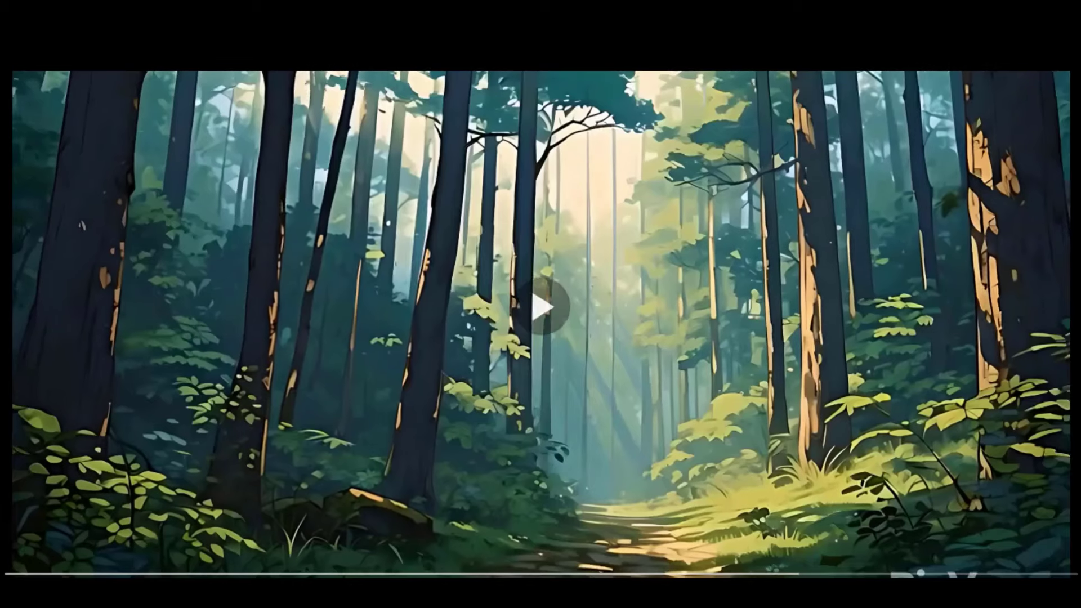
pyautogui.press('space')
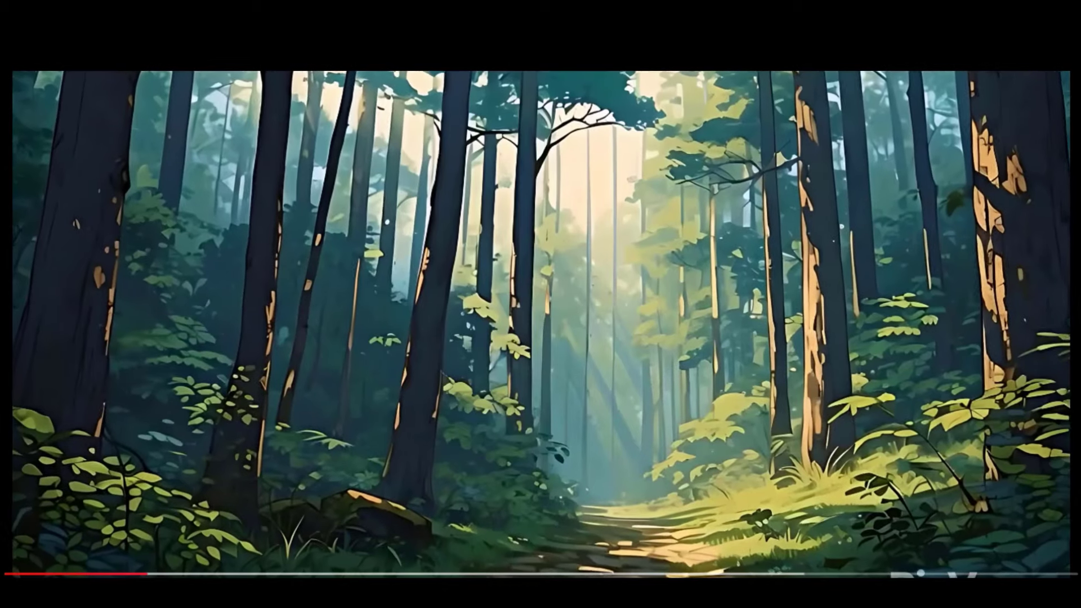
pyautogui.press('space')
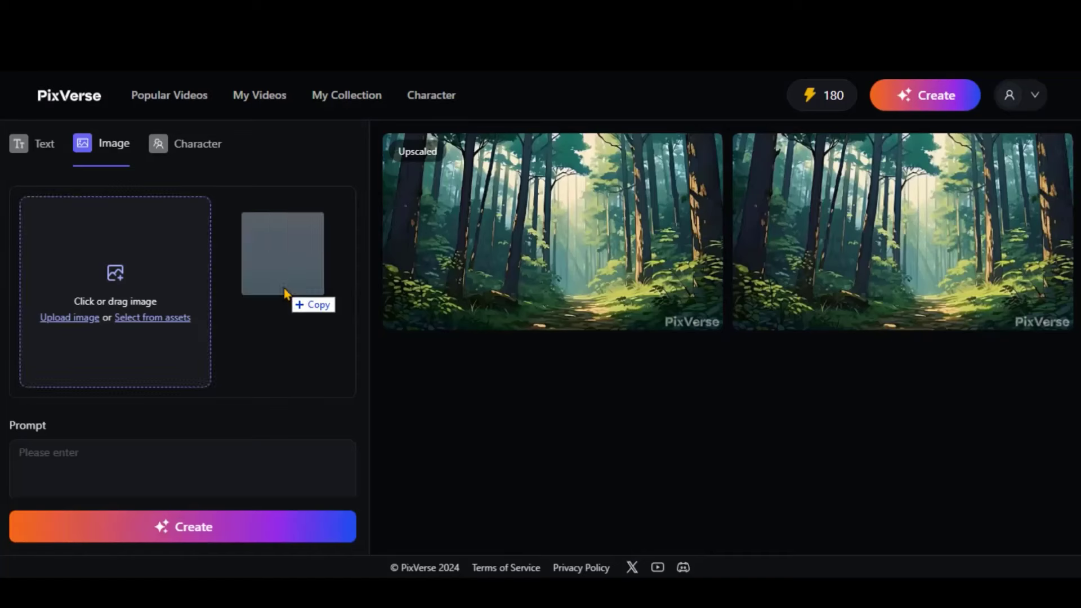
# Upload the image of the girl on the forest path and paste ChatGPT's Shot 2 medium shot keywords as its prompt in PixVerse.
pyautogui.moveTo(284, 293); pyautogui.dragTo(132, 315)
pyautogui.scroll(-2, 79, 435)
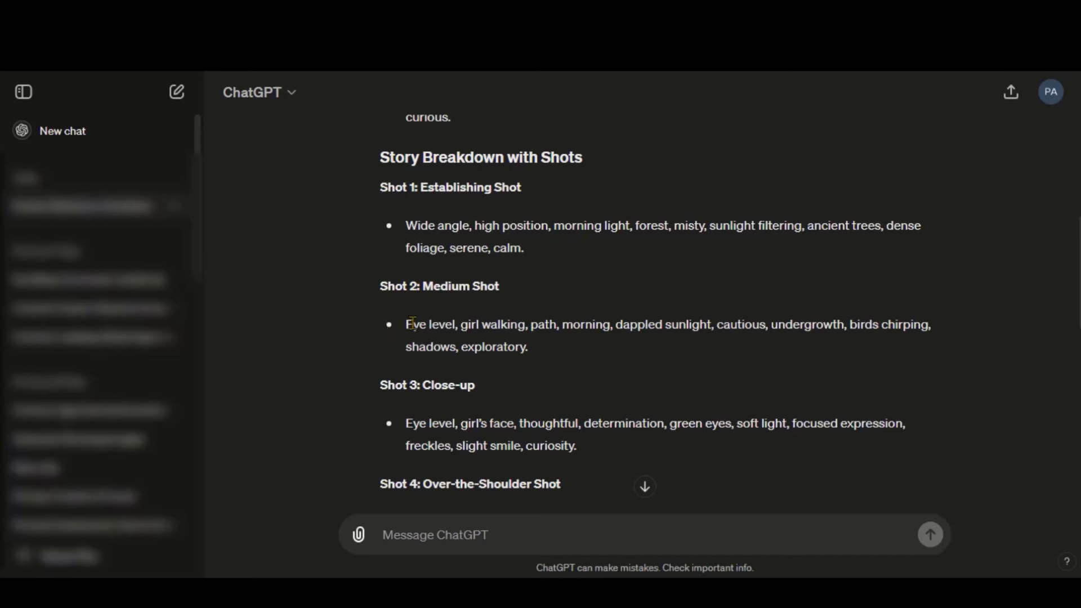
pyautogui.moveTo(486, 324); pyautogui.dragTo(544, 349)
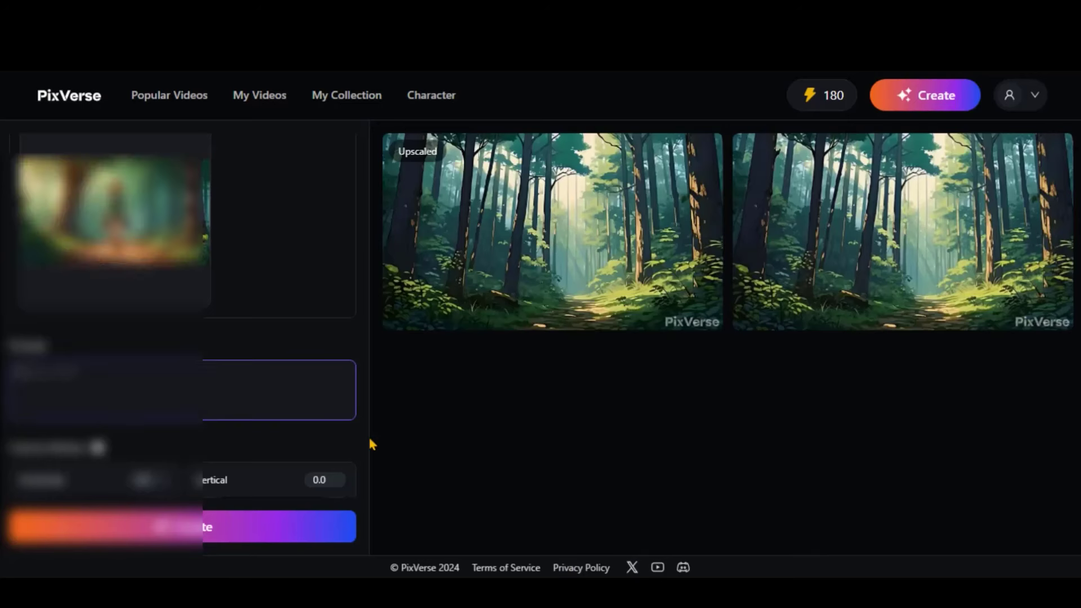
pyautogui.hotkey('ctrl', 'v')
# Set the camera motion zoom to 2.1 and the motion strength to 0.27, and generate the walking girl video.
pyautogui.scroll(-4, 218, 384)
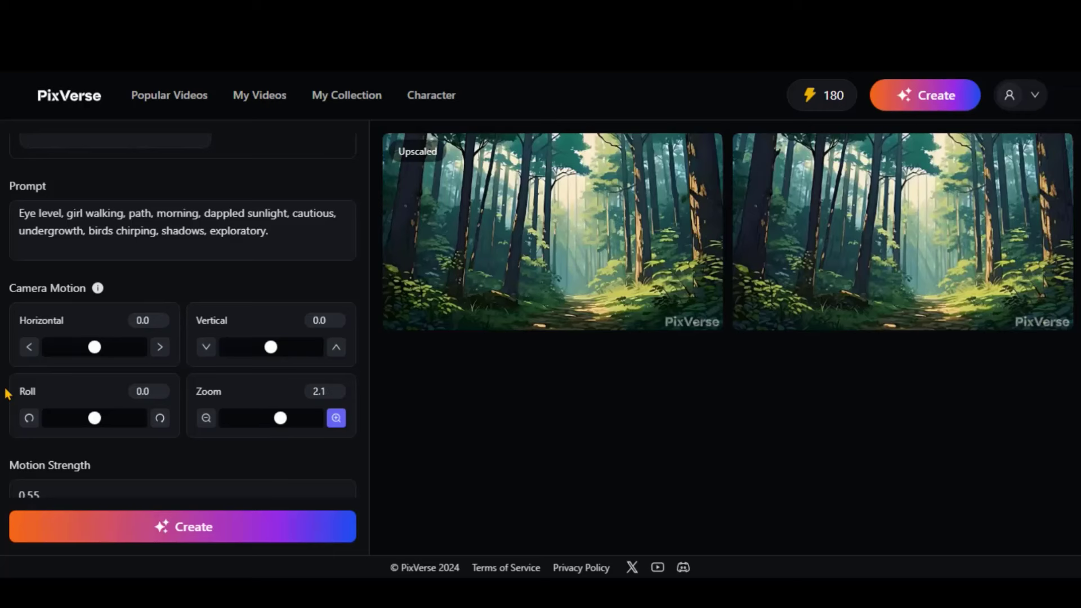
pyautogui.scroll(-4, 166, 405)
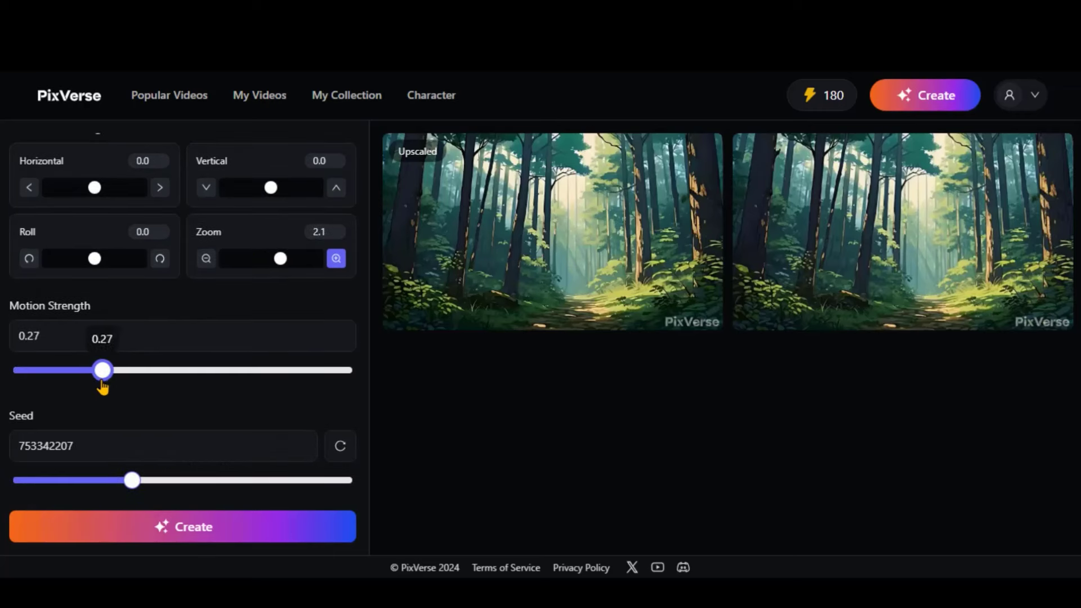
pyautogui.scroll(4, 117, 314)
pyautogui.click(193, 534)
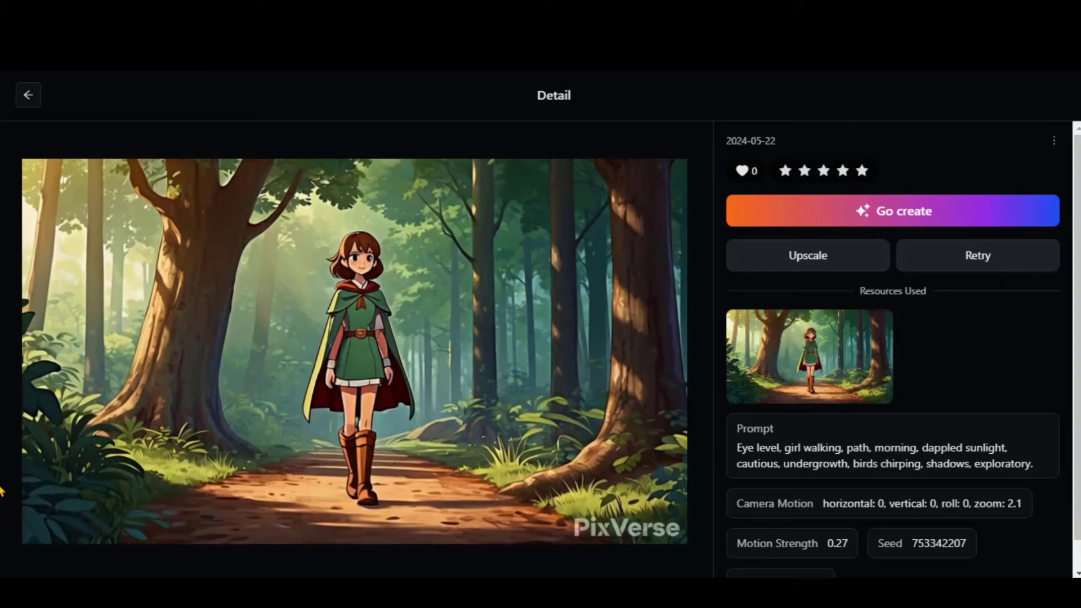
# Play the moonlit field video of the girl walking away and review its prompt and camera motion settings.
pyautogui.moveTo(105, 467)
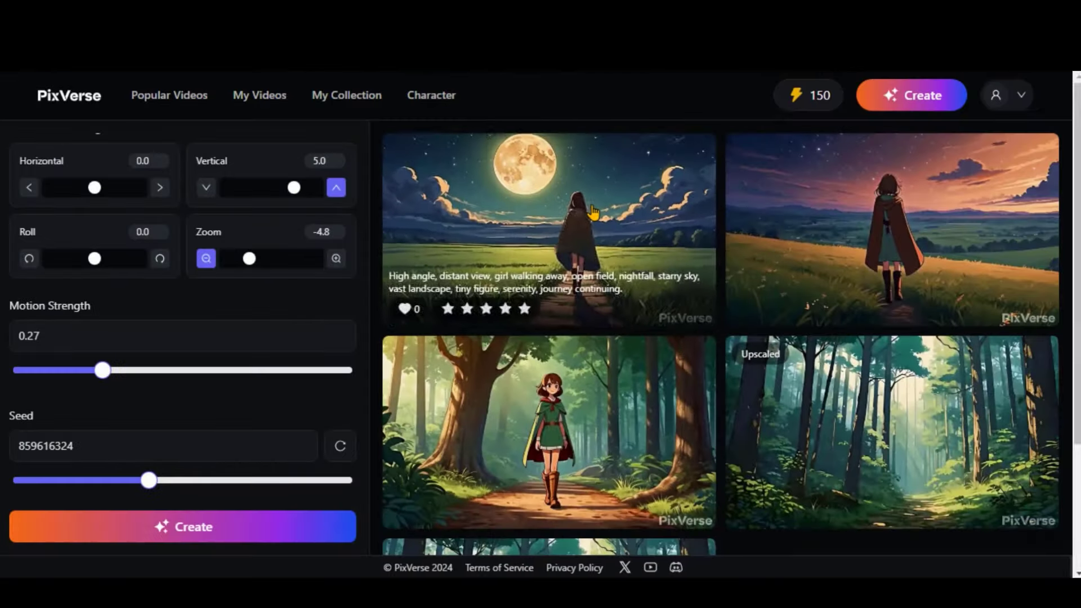
pyautogui.click(593, 213)
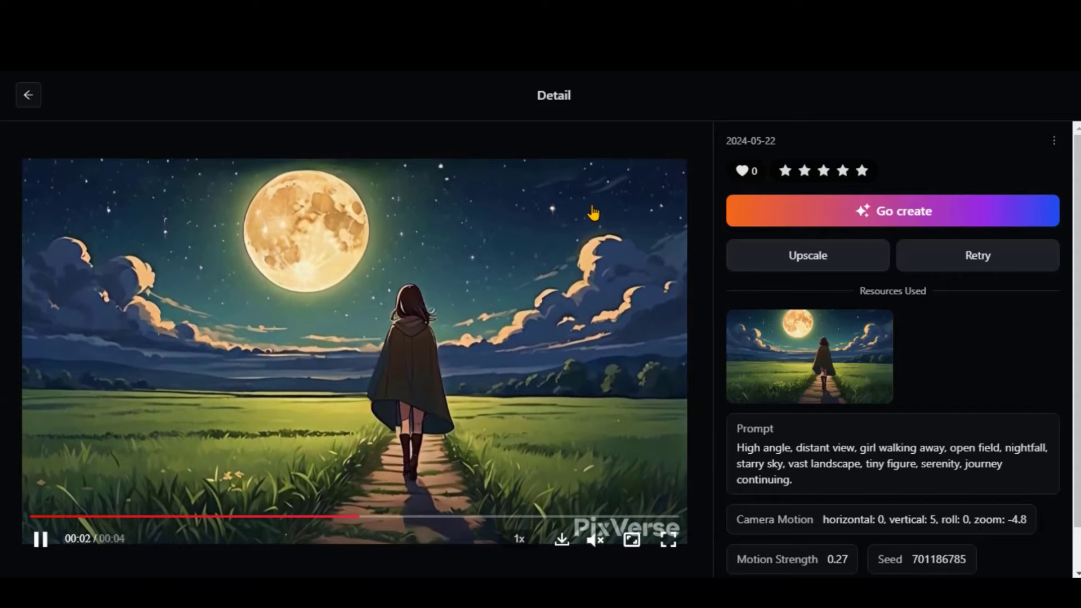
pyautogui.click(27, 97)
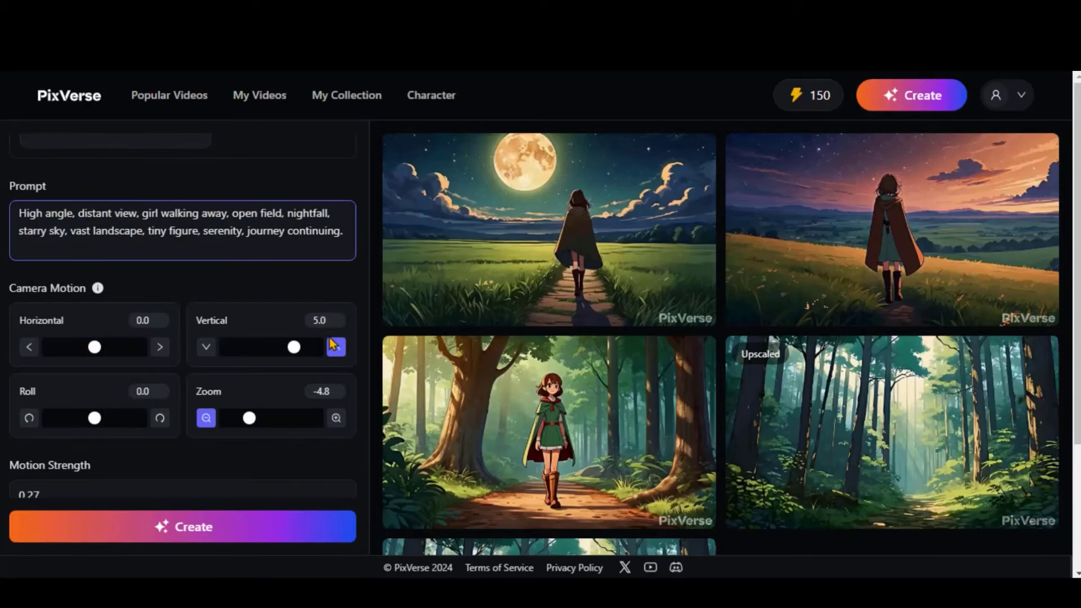
pyautogui.scroll(-3, 3, 415)
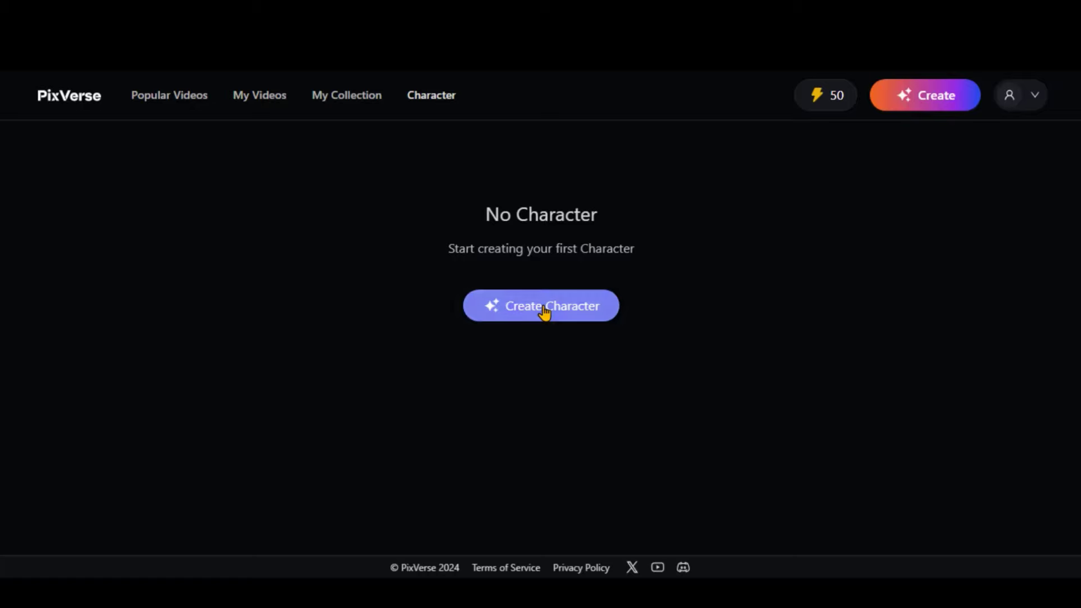
# Start a new character and examine the example images for the face size, quality and occlusion requirements.
pyautogui.click(545, 309)
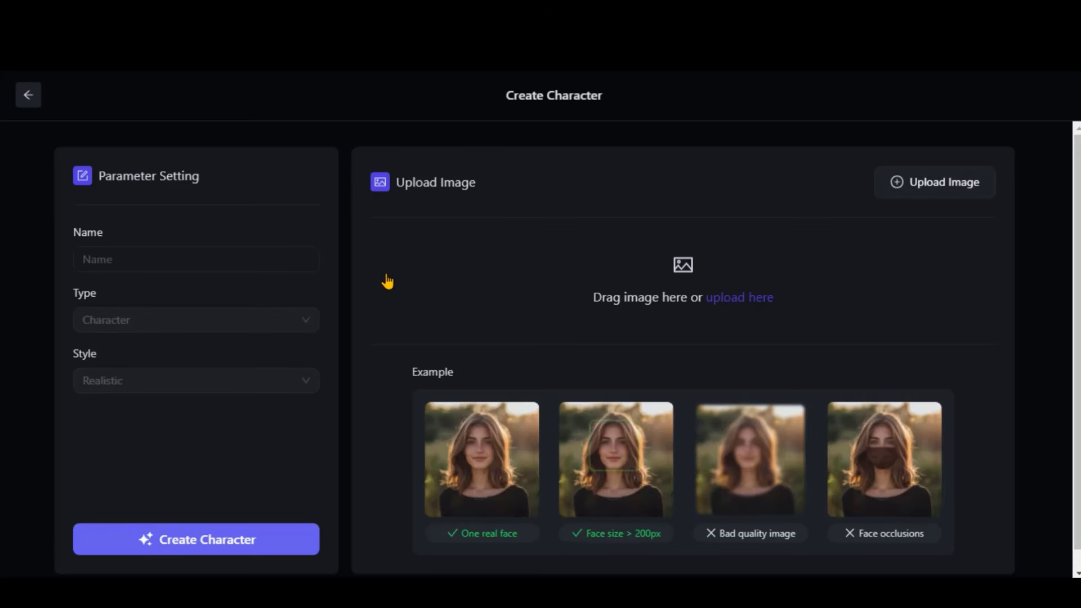
pyautogui.scroll(-1, 383, 293)
pyautogui.moveTo(469, 516); pyautogui.dragTo(586, 525)
pyautogui.tripleClick(458, 518)
pyautogui.click(454, 524)
pyautogui.moveTo(718, 523); pyautogui.dragTo(923, 512)
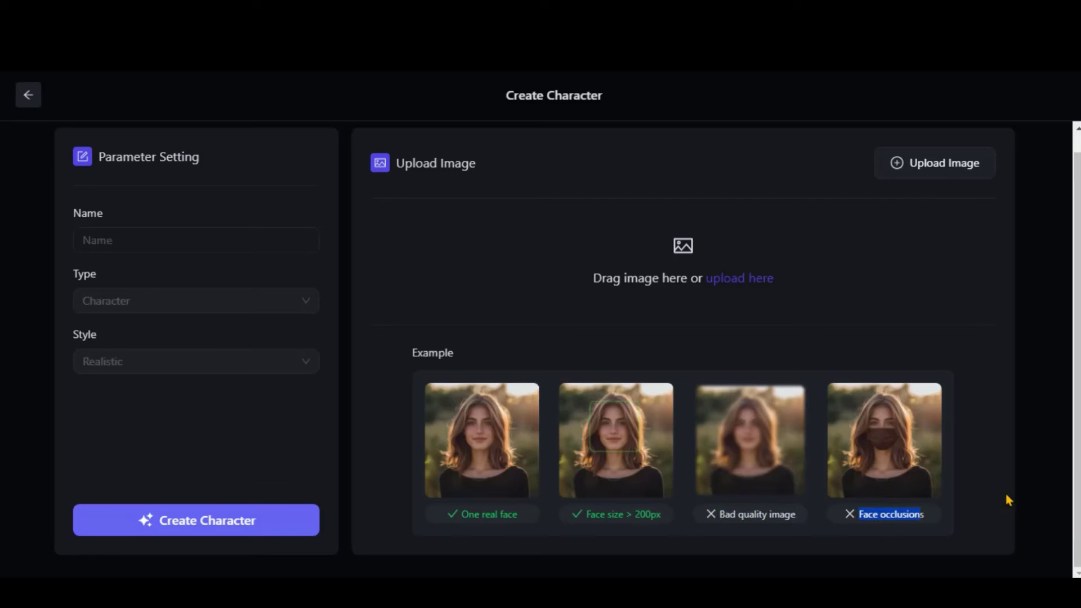
# Create a character named Jack from the anime image of the brown-haired man on the tropical beach.
pyautogui.moveTo(347, 321); pyautogui.dragTo(565, 276)
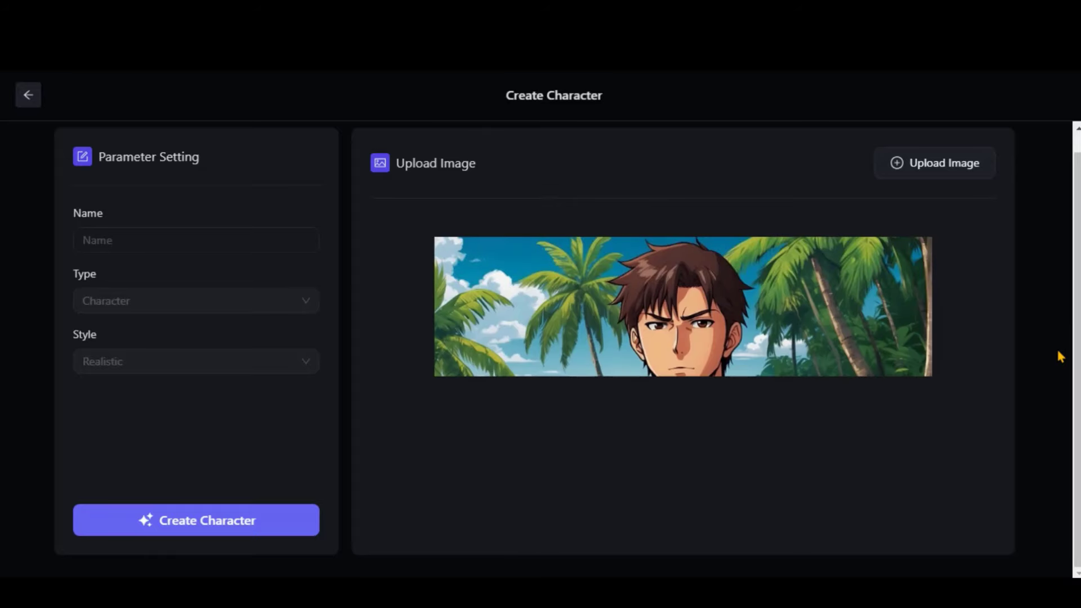
pyautogui.click(160, 241)
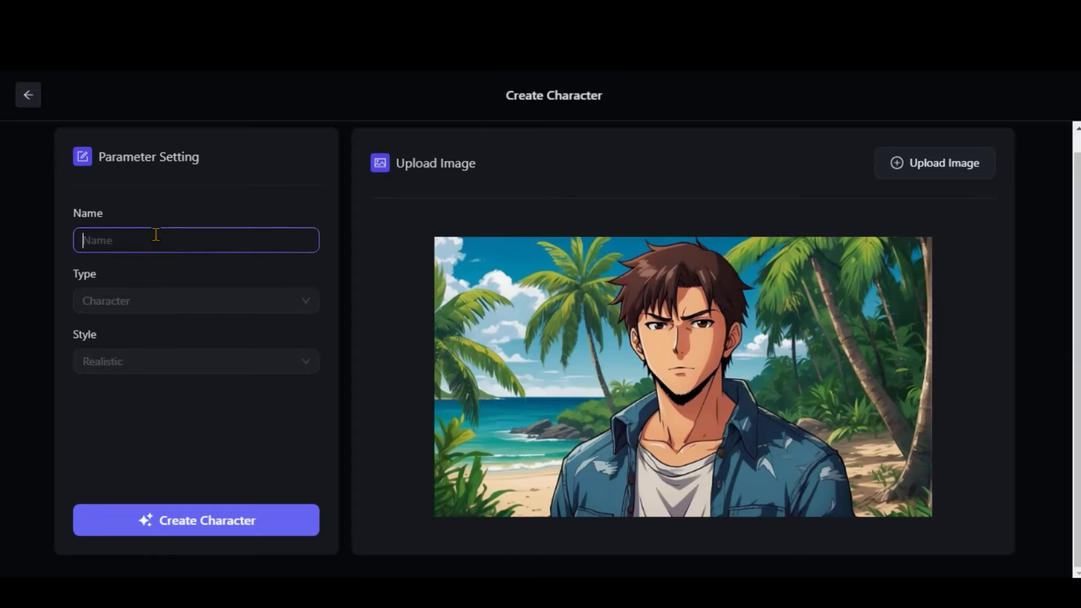
pyautogui.write('Jack')
pyautogui.click(178, 278)
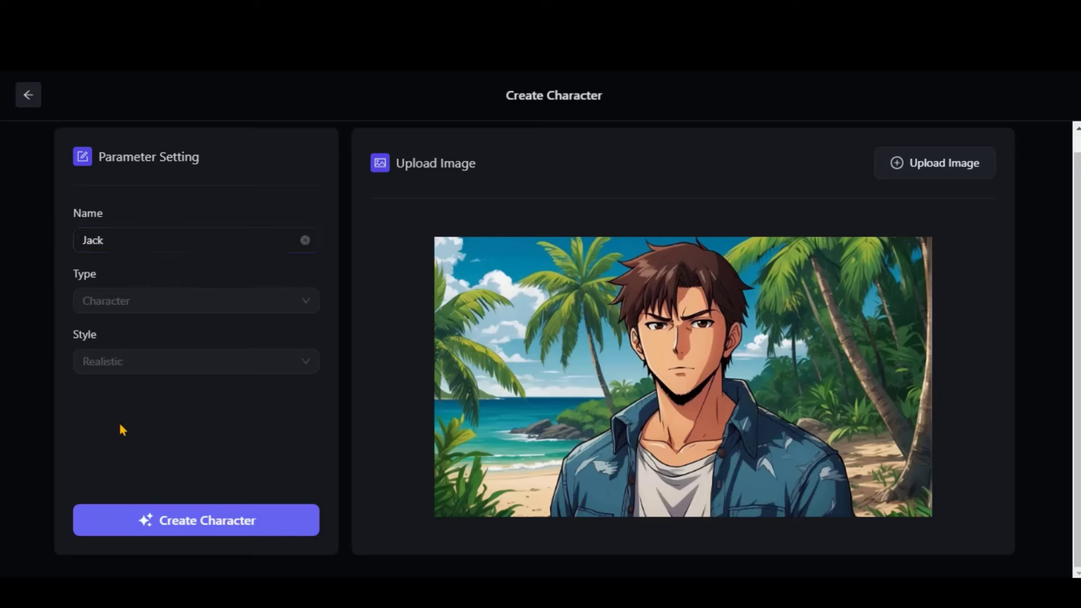
pyautogui.click(215, 523)
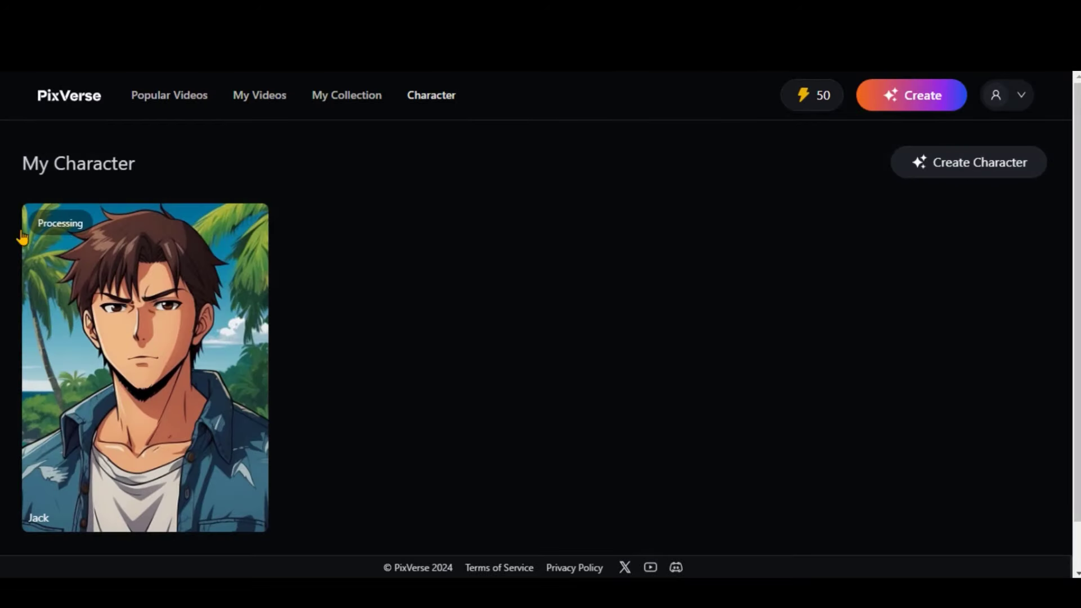
# Create a second character named Alex from the realistic image of the man sitting on the beach.
pyautogui.click(965, 164)
pyautogui.moveTo(487, 301); pyautogui.dragTo(495, 296)
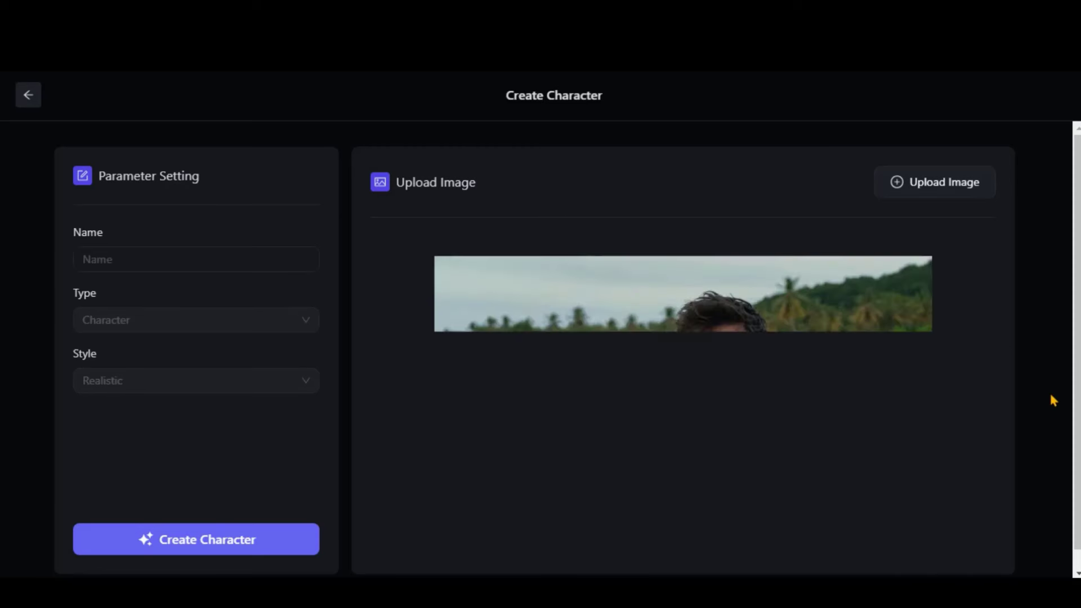
pyautogui.scroll(-1, 540, 349)
pyautogui.click(118, 240)
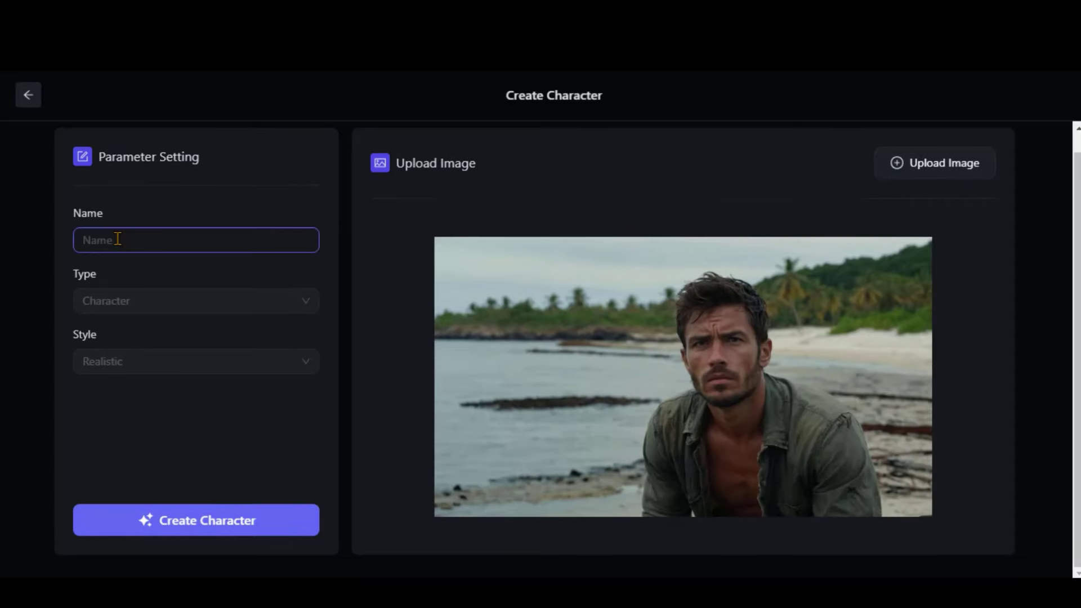
pyautogui.write('Alex')
pyautogui.click(180, 521)
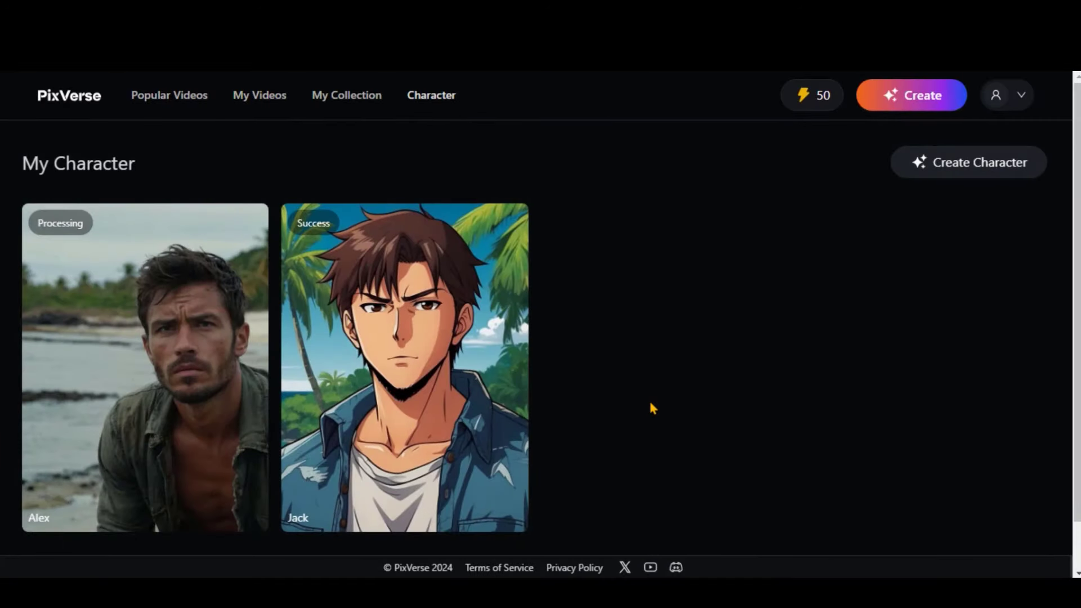
# Set up a character video with a prompt and a negative prompt running from "UGLY, BLURRY, DEFORMED" to "OVERSATURATED, GRAIN, BLUR".
pyautogui.click(895, 97)
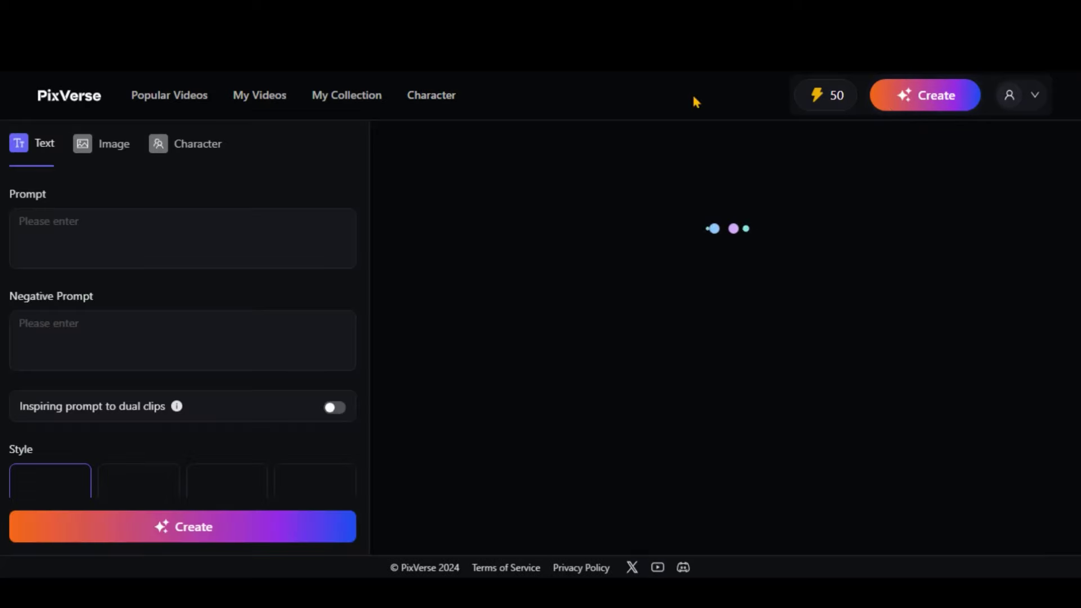
pyautogui.click(196, 145)
pyautogui.click(74, 235)
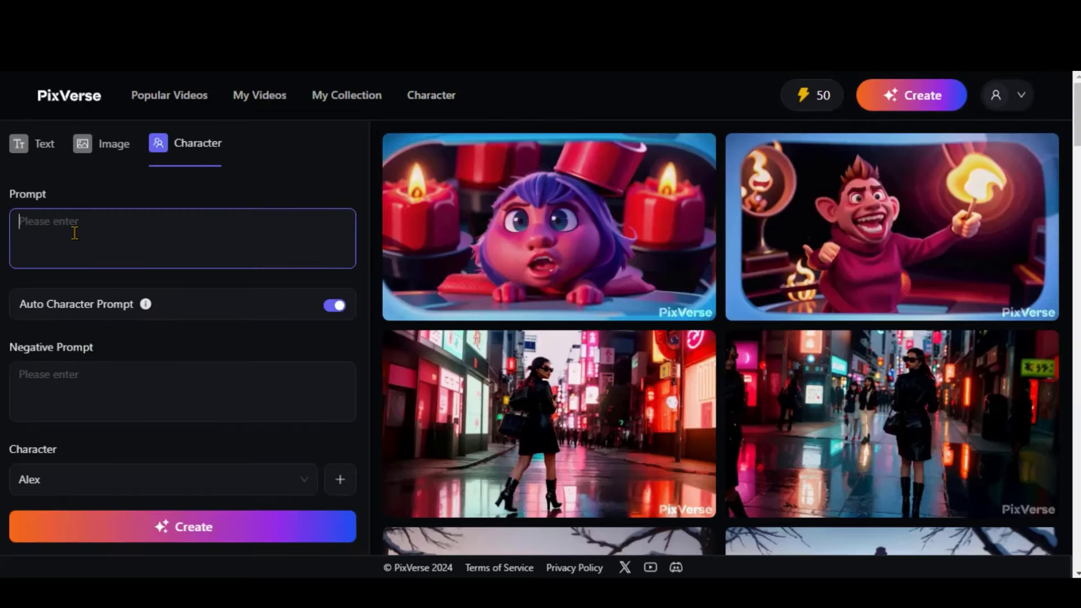
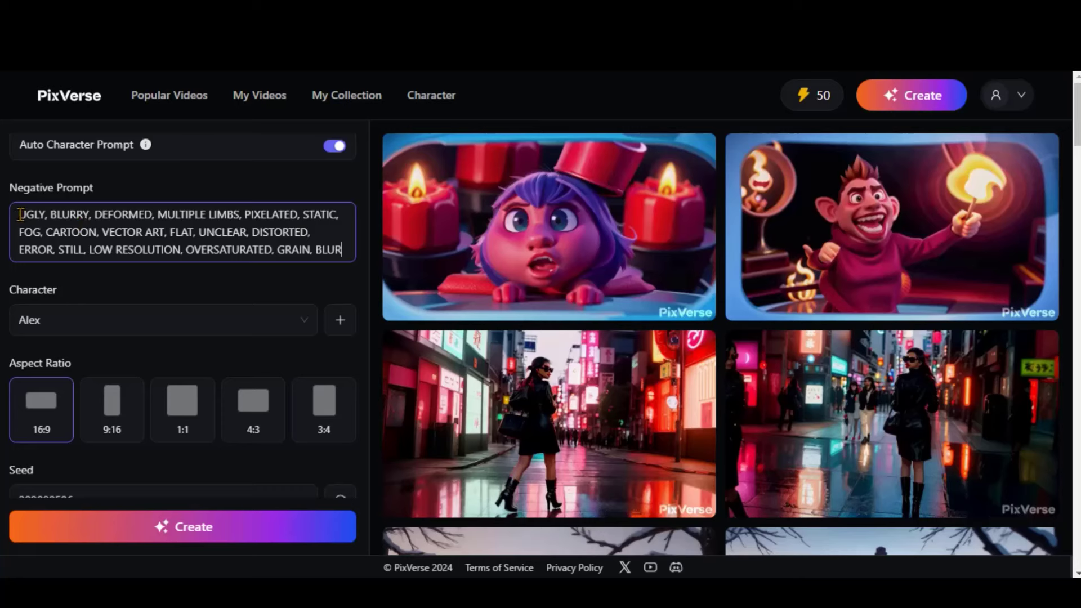
pyautogui.tripleClick(167, 213)
pyautogui.press('Right')
# Choose Jack as the video's character, keep the 16:9 aspect ratio and generate the video.
pyautogui.scroll(-1, 180, 270)
pyautogui.click(157, 260)
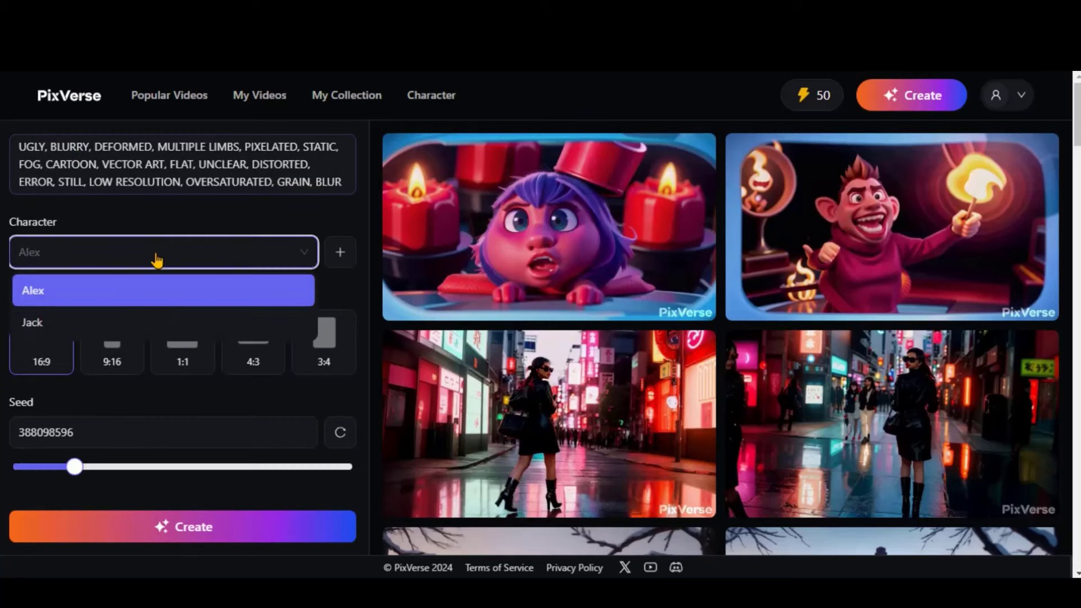
pyautogui.click(33, 323)
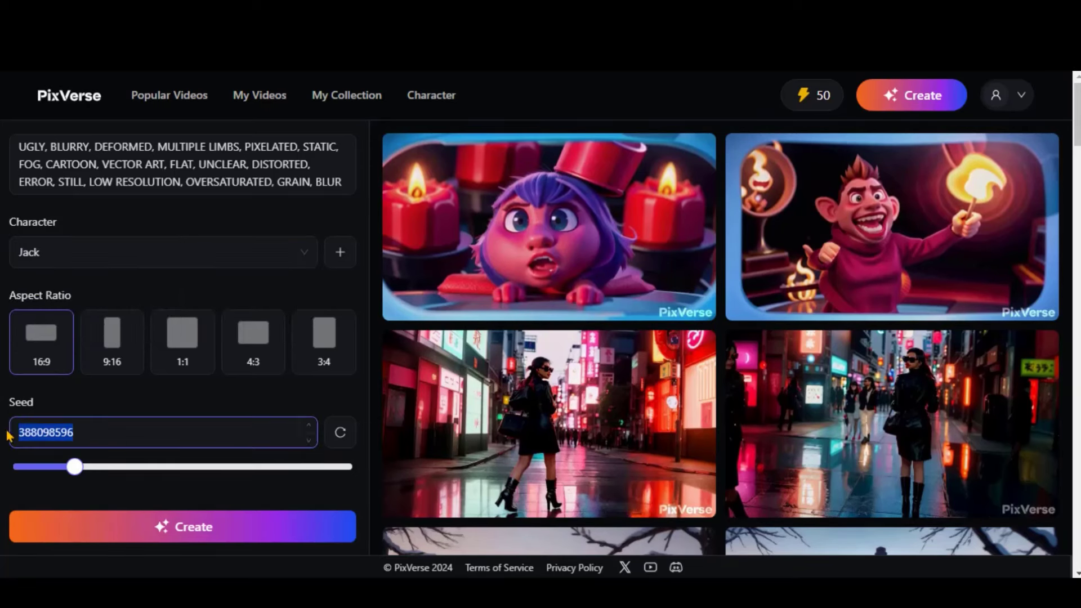
pyautogui.click(167, 412)
pyautogui.click(197, 532)
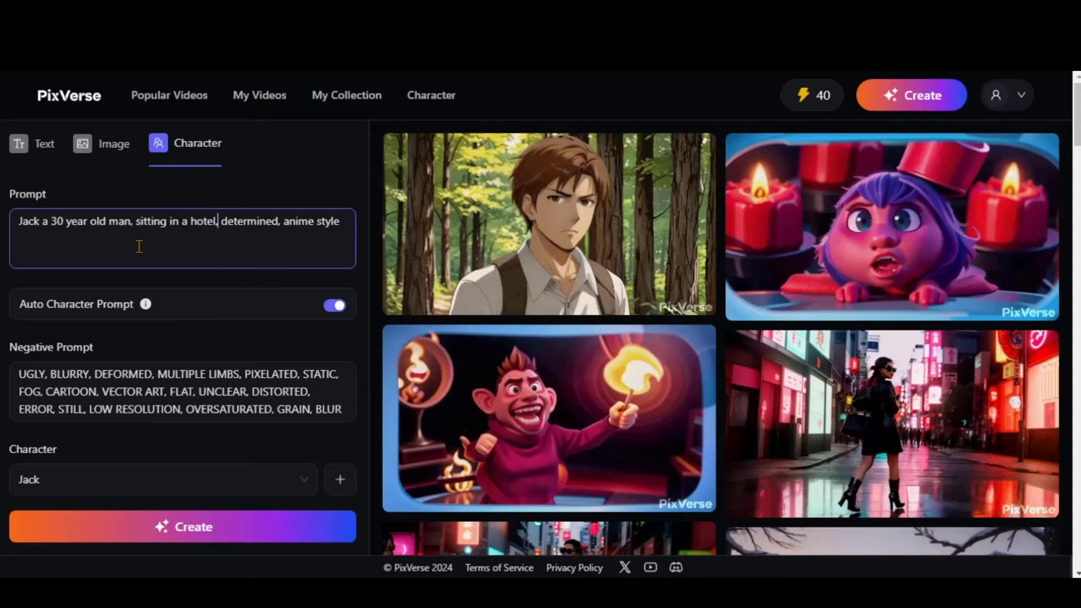
# Generate another Jack video with the prompt "Jack a 30 year old man, sitting in a hotel, determined, anime style".
pyautogui.scroll(-3, 24, 230)
pyautogui.click(182, 527)
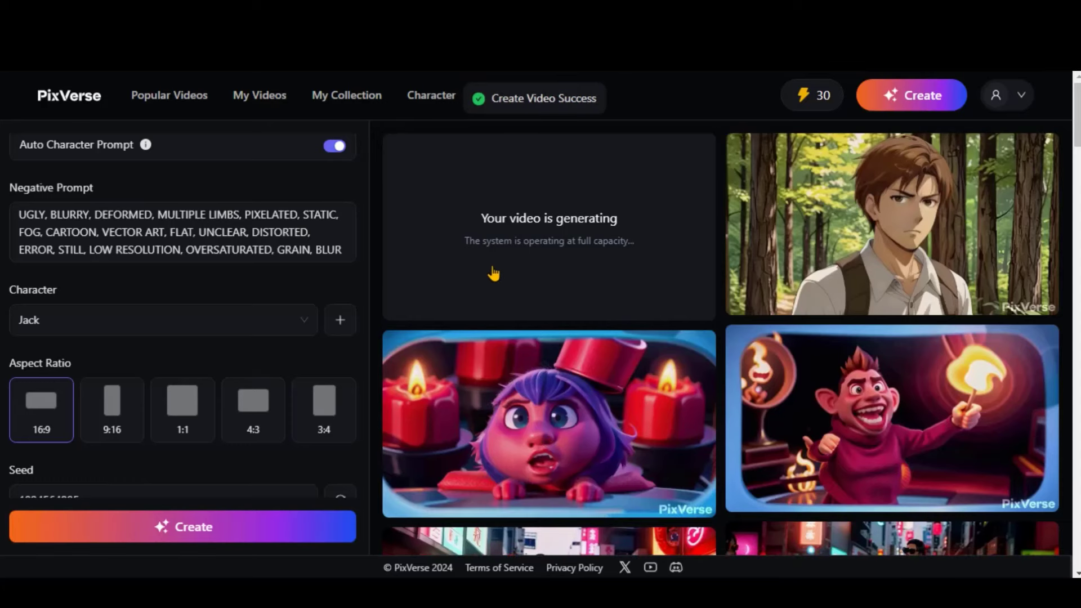
# Generate a video with the Alex character and the prompt "Alex a 30 year old man, sitting in a hotel, determined, anime style".
pyautogui.scroll(3, 37, 321)
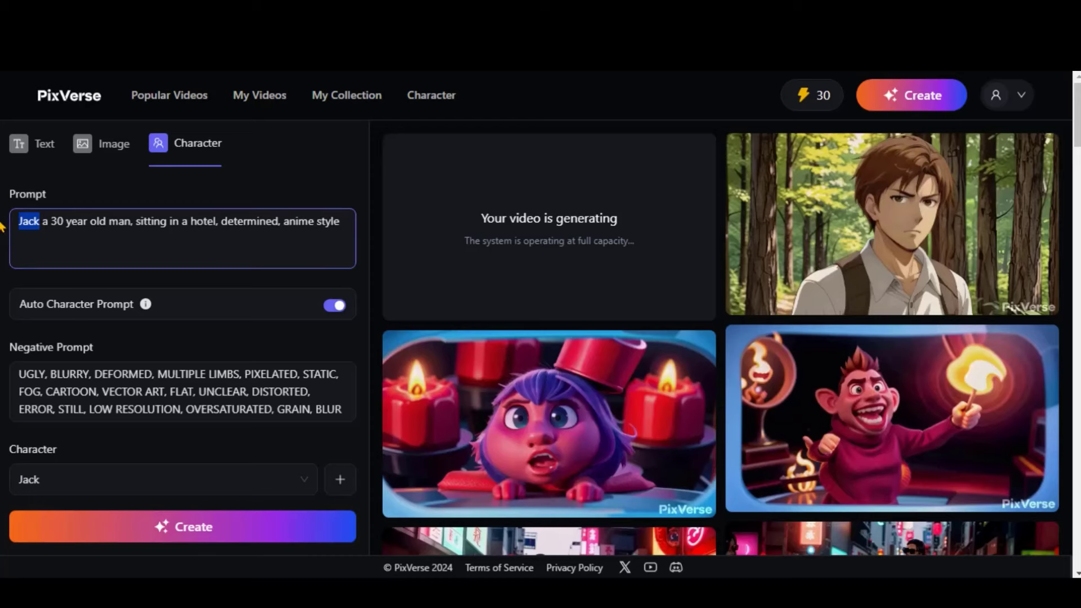
pyautogui.write('Alex')
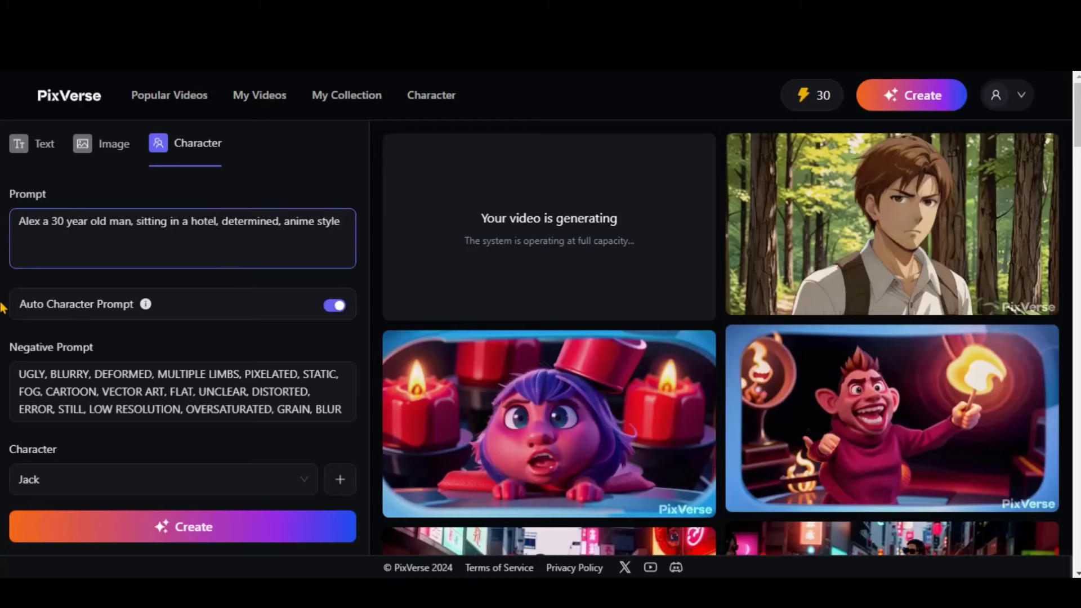
pyautogui.scroll(-3, 2, 306)
pyautogui.click(84, 324)
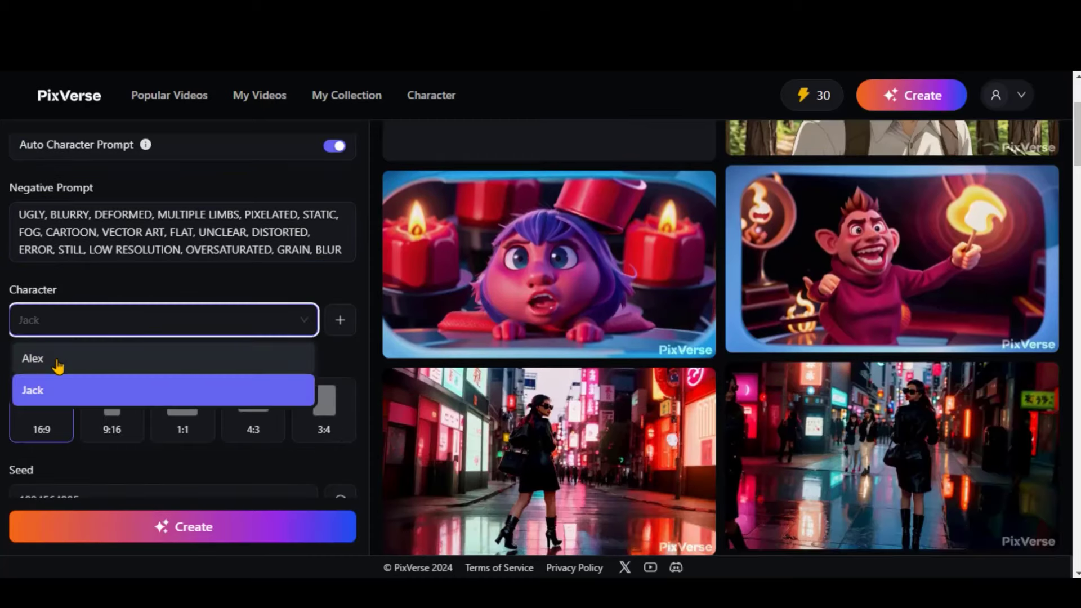
pyautogui.click(58, 364)
pyautogui.scroll(-1, 162, 447)
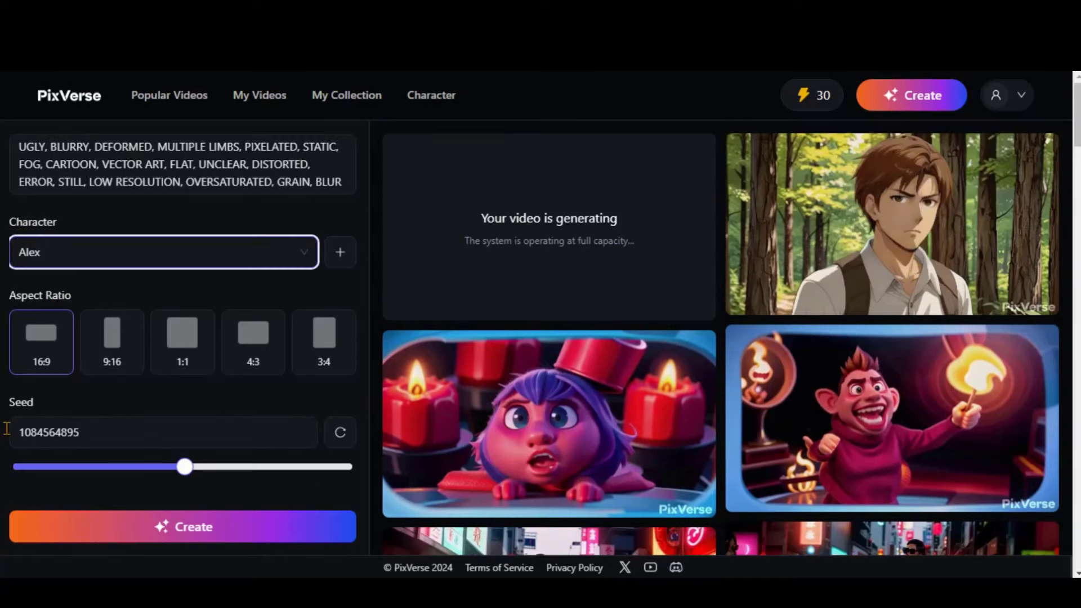
pyautogui.click(188, 526)
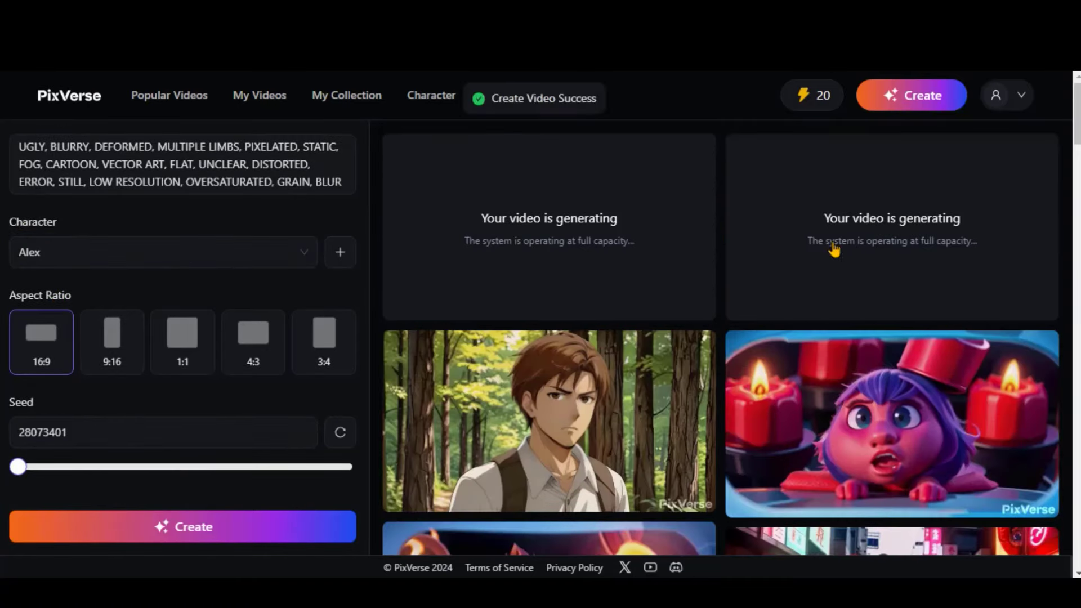
# Open the finished video of Jack in the hotel and review its playback.
pyautogui.scroll(4, 147, 266)
pyautogui.moveTo(146, 266); pyautogui.dragTo(143, 201)
pyautogui.click(105, 204)
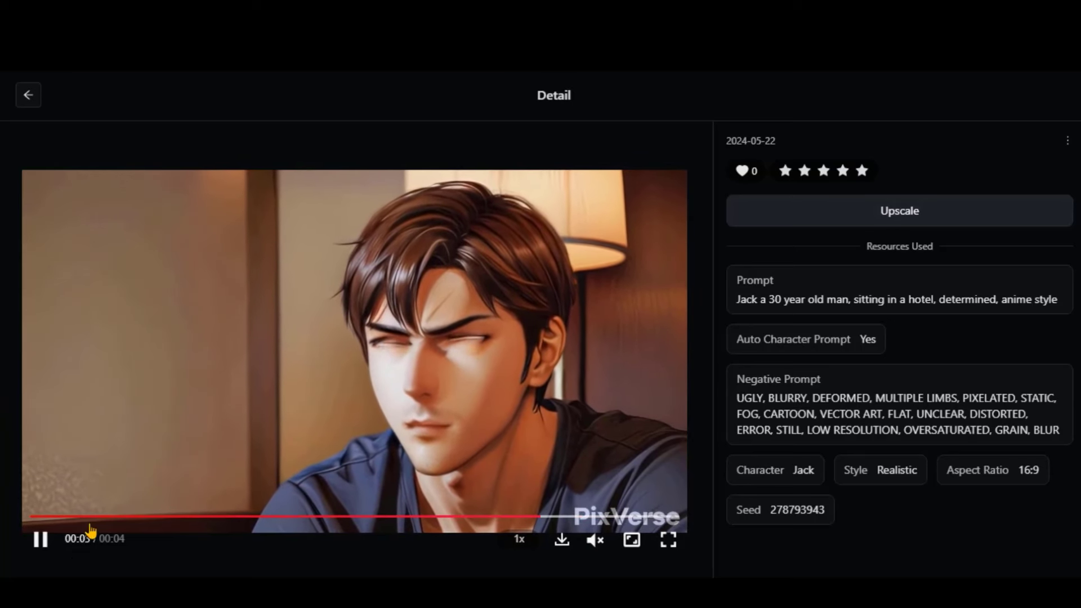
pyautogui.click(40, 540)
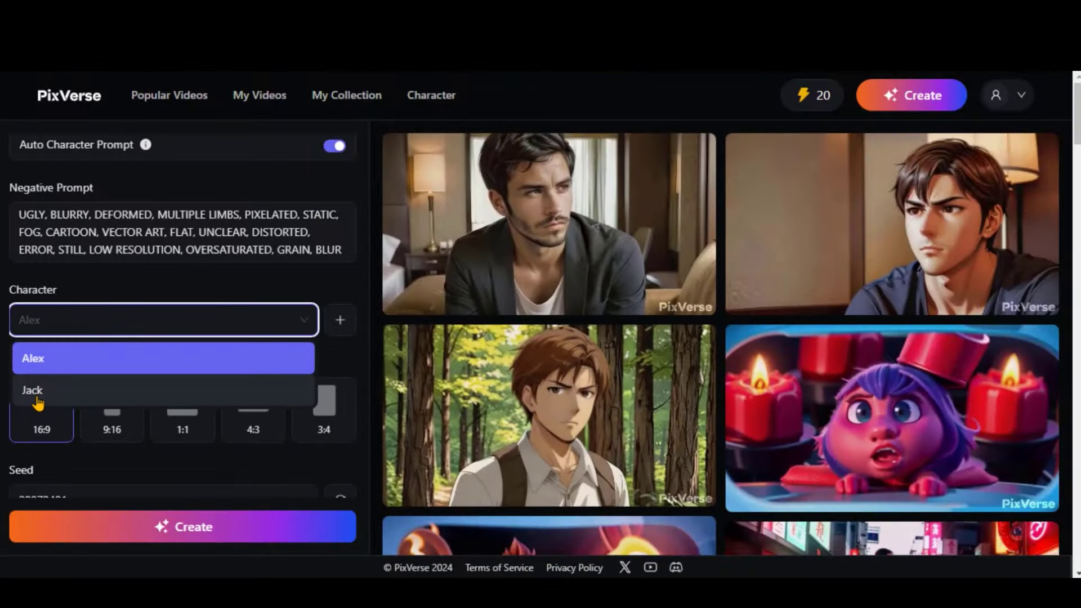
# Select Jack and rewrite his prompt with "resets in a cave" and "medium shot, eye level, midday, soft natural light filtering through the cave entrance".
pyautogui.click(31, 393)
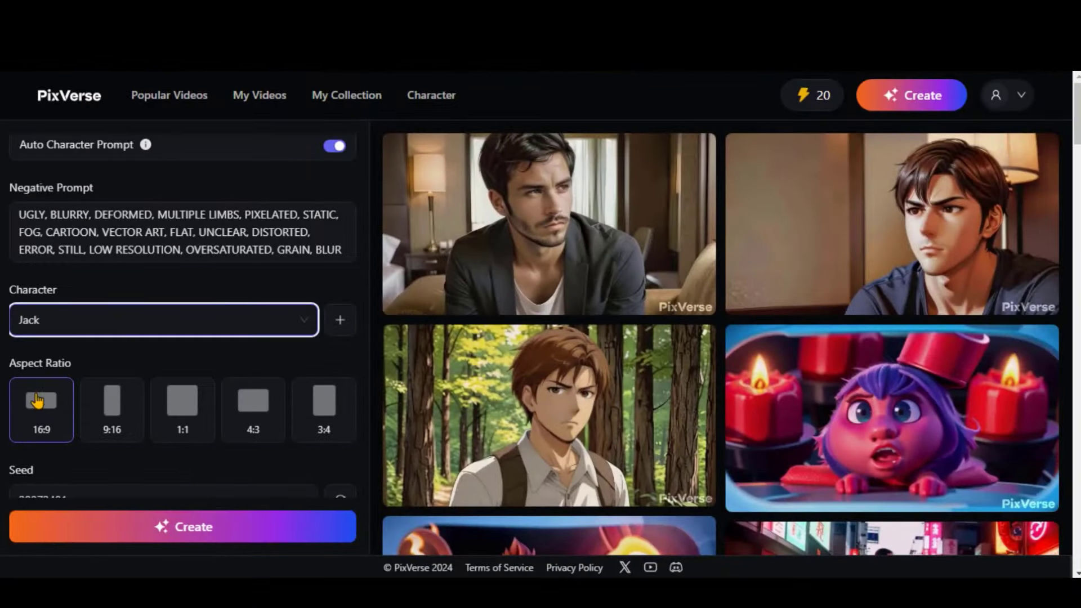
pyautogui.scroll(2, 25, 385)
pyautogui.scroll(1, 27, 384)
pyautogui.doubleClick(213, 222)
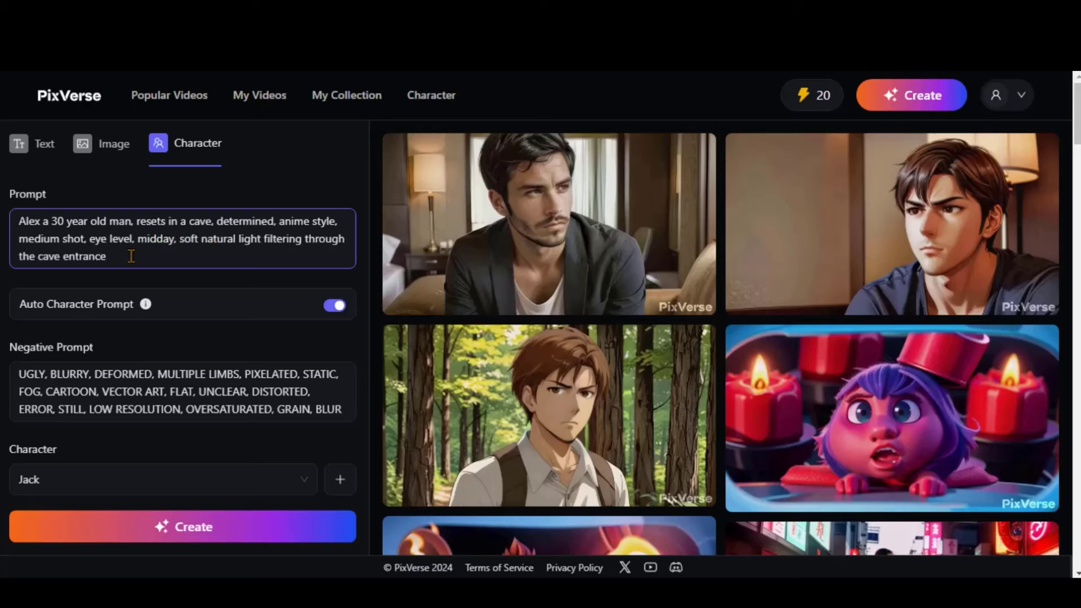
pyautogui.doubleClick(30, 221)
pyautogui.write('Jack')
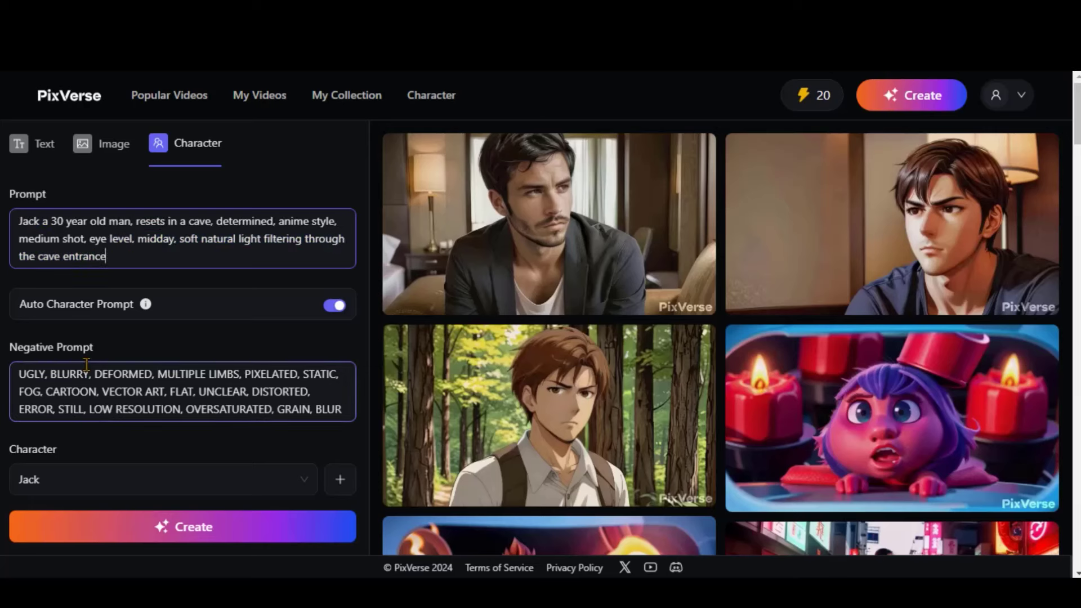
# Randomize the seed and generate the video of Jack in the cave.
pyautogui.scroll(-4, 86, 365)
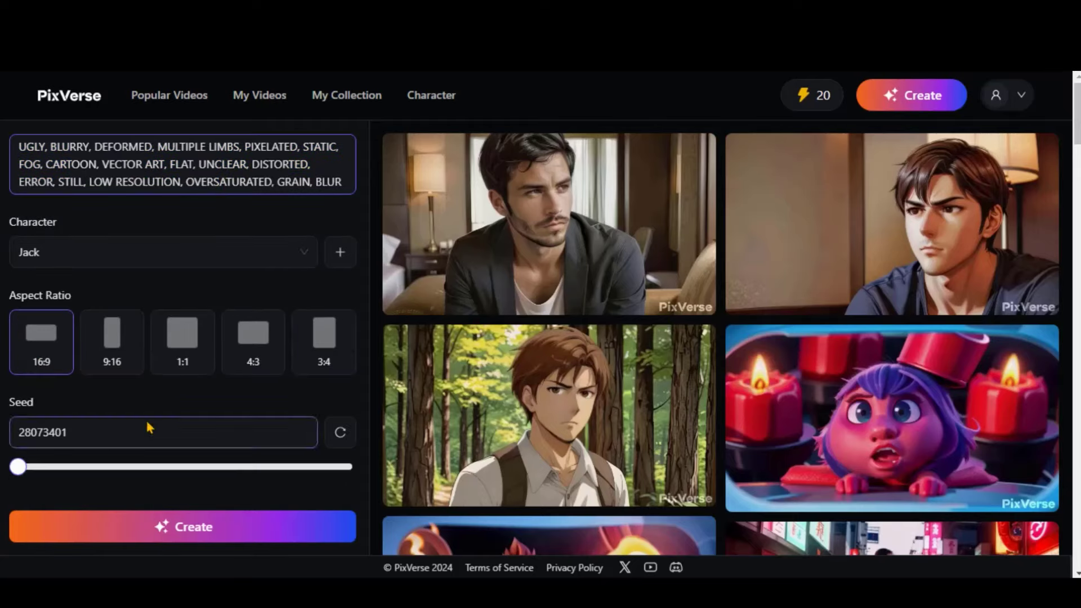
pyautogui.click(344, 437)
pyautogui.click(194, 526)
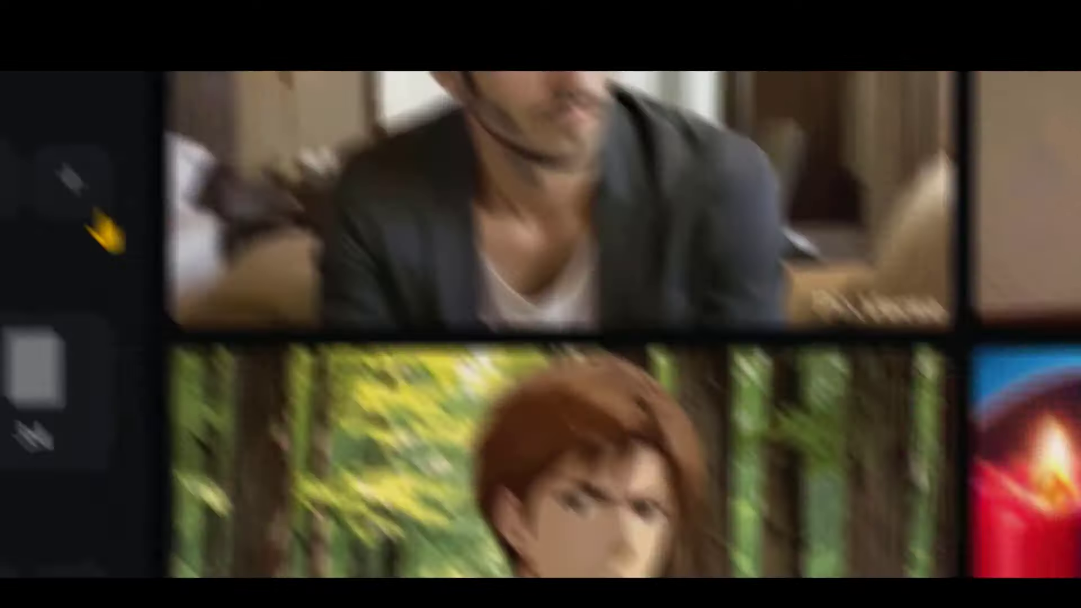